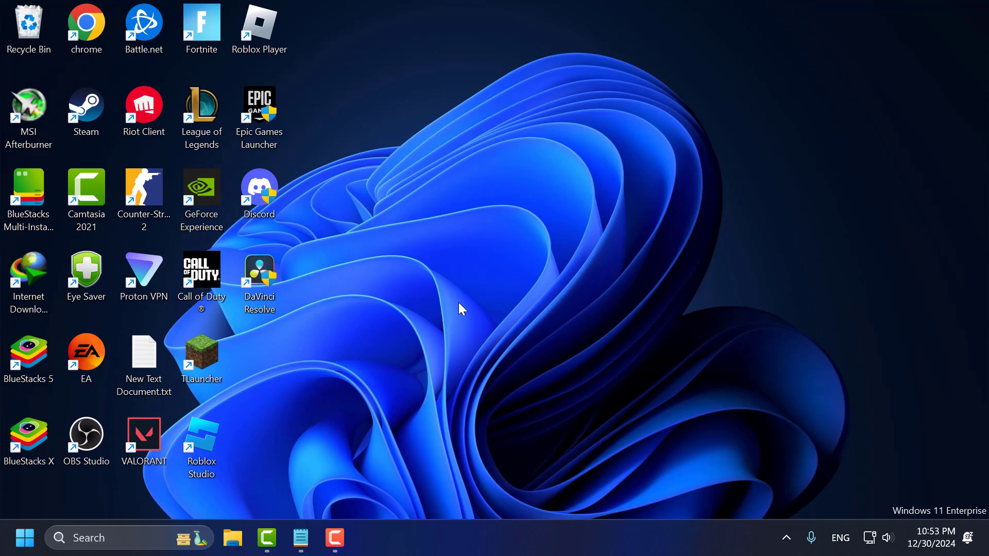
Launch Registry Editor from a taskbar search for 're' and approve the UAC prompt.
click(148, 535)
text(re)
click(148, 148)
click(392, 384)
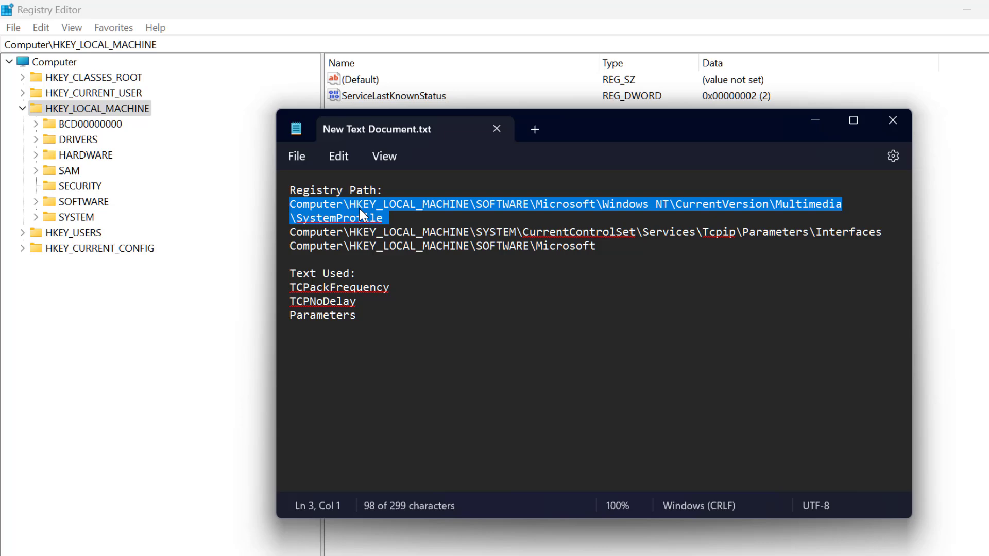
Paste the SystemProfile path into the address bar, then select NetworkThrottlingIndex.
click(815, 121)
click(166, 44)
text(Computer\HKEY_LOCAL_MACHINE\SOFTWARE\Microsoft\Windows NT\CurrentVersion\Multimedia\SystemProfile)
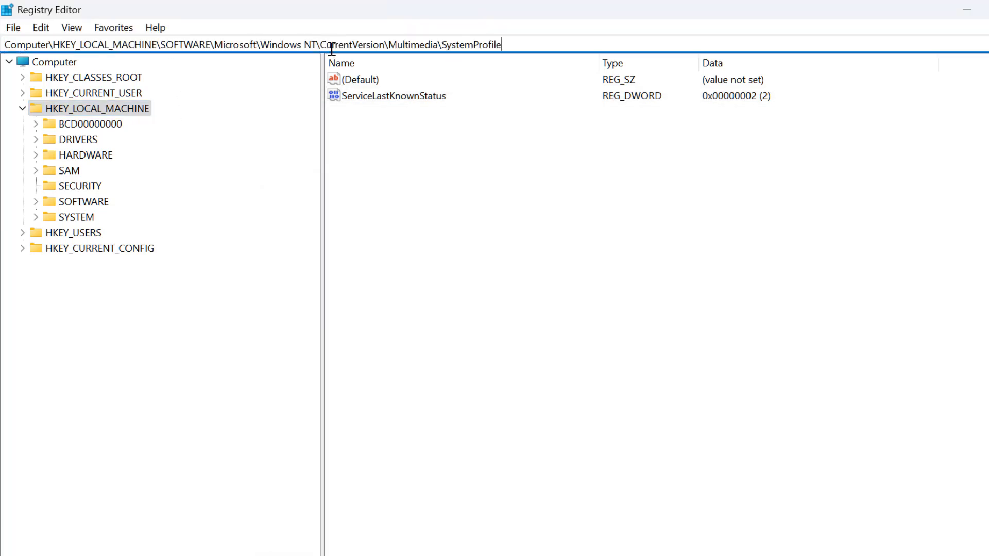
key(Return)
scroll(159, 363, down, 3)
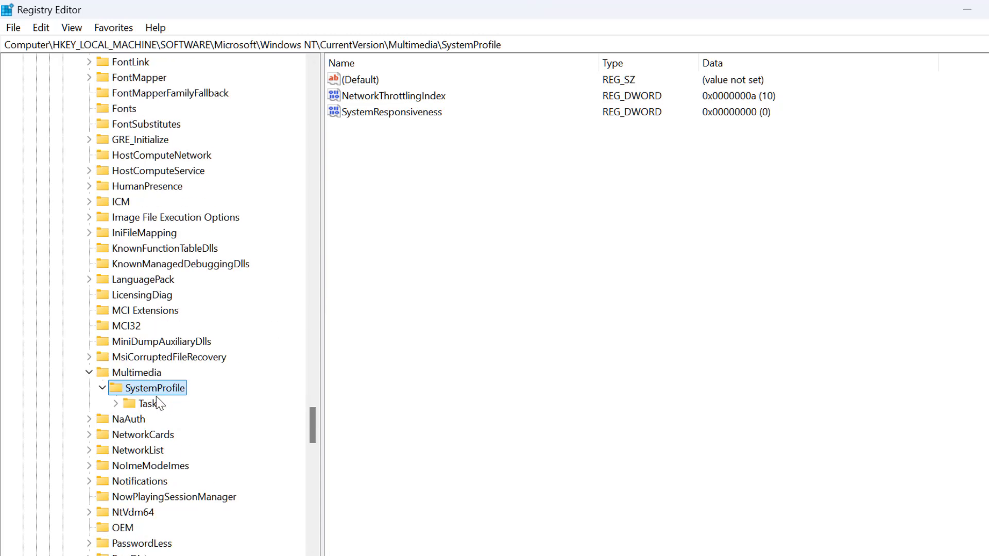
click(377, 98)
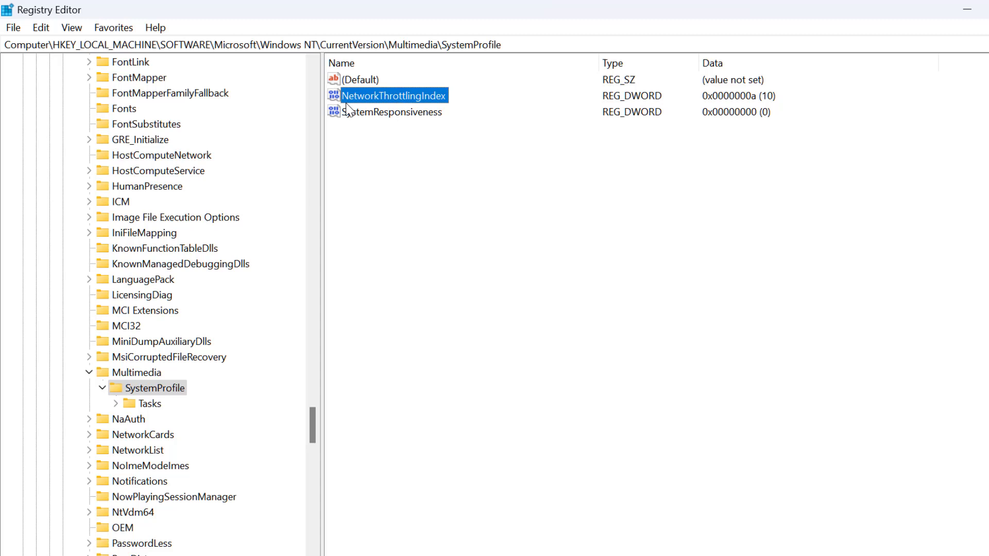
Replace NetworkThrottlingIndex's value data with FFFFFFFF and confirm it.
double_click(410, 98)
drag(96, 165, 40, 168)
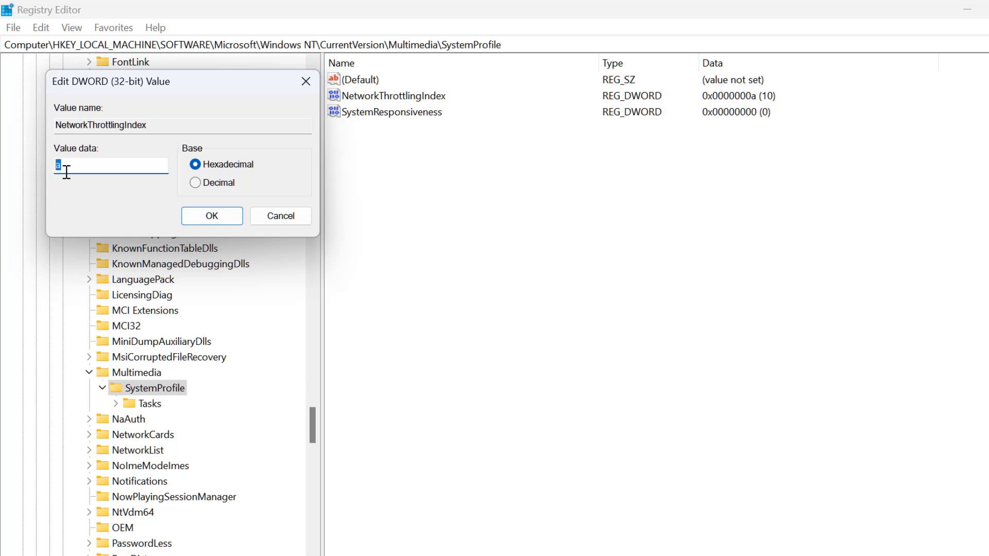
text(F)
text(FFFFFFF)
click(214, 218)
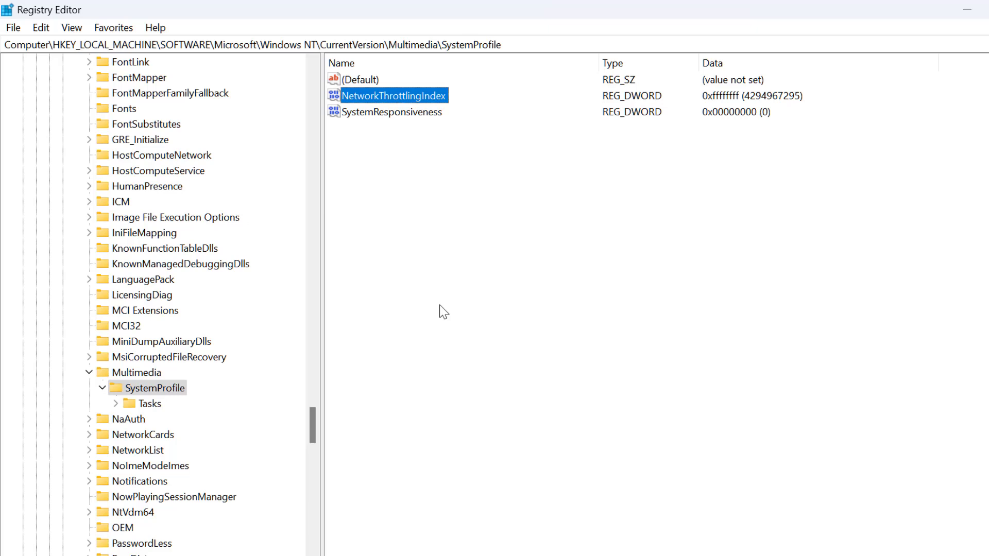
Collapse SystemProfile and go to the Tcpip Interfaces key using the path from the notes.
click(102, 388)
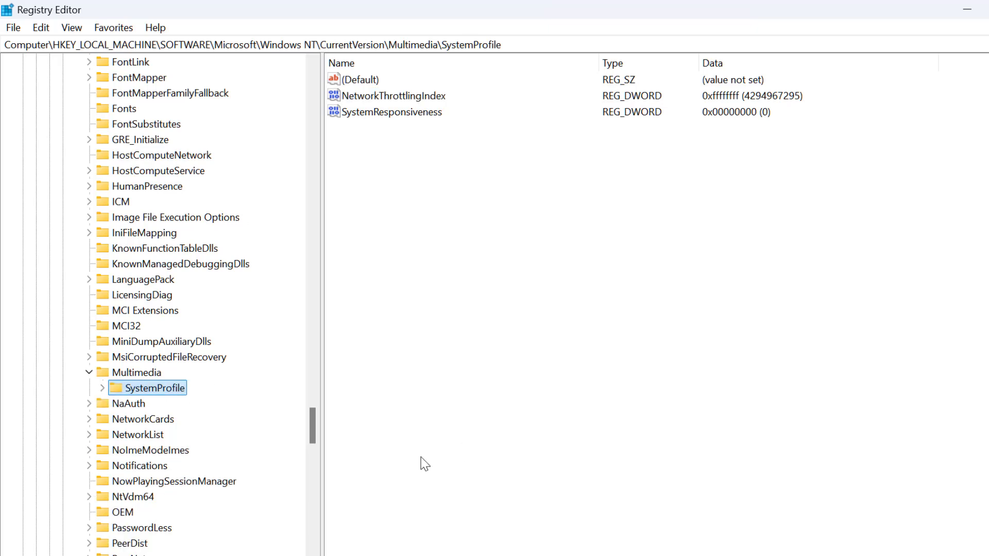
key(alt+Tab)
click(419, 231)
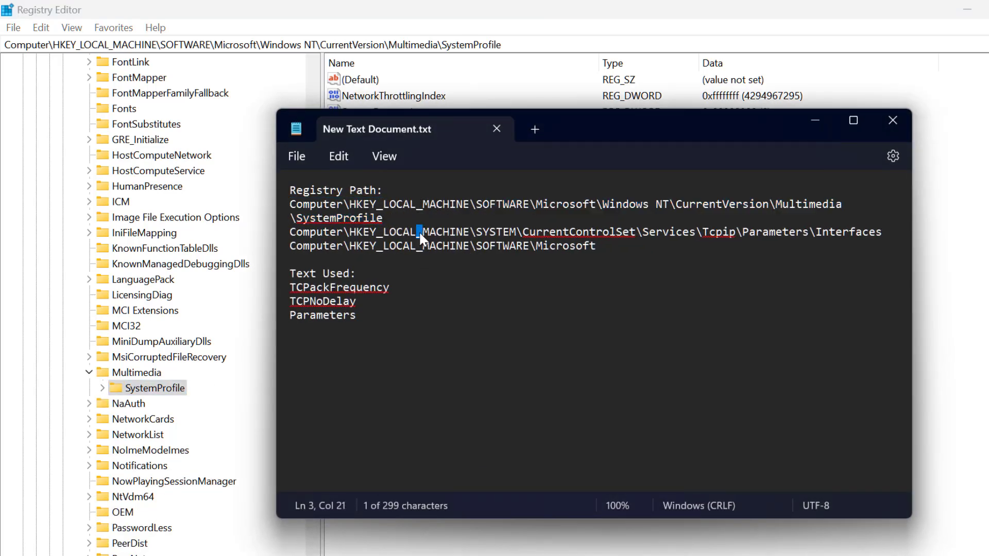
triple_click(419, 231)
key(ctrl+c)
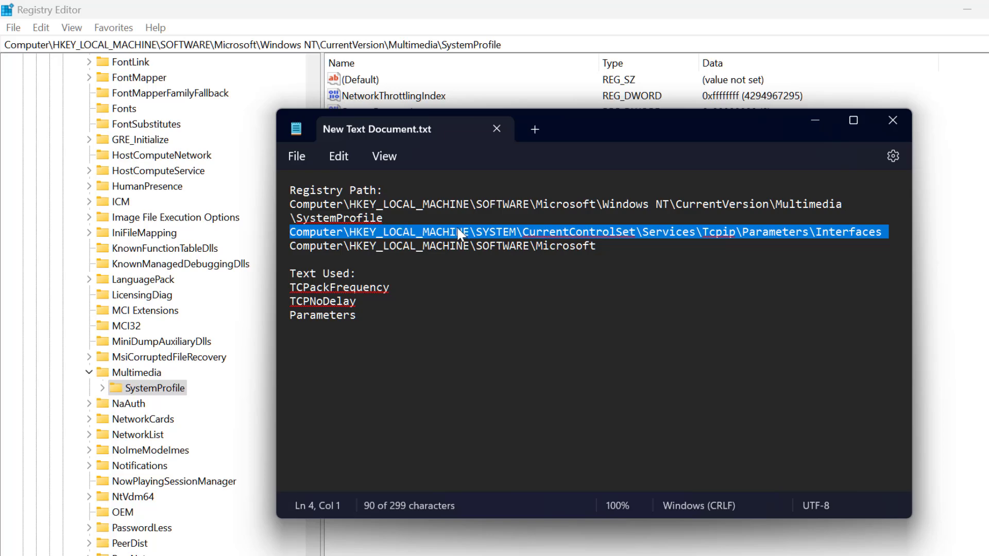
key(alt+Tab)
click(504, 48)
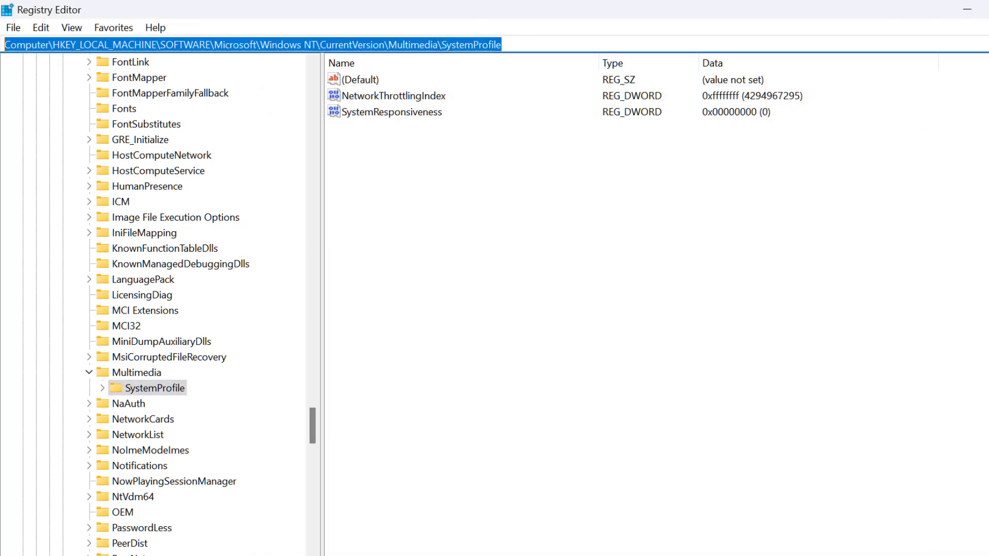
key(ctrl+v)
key(Return)
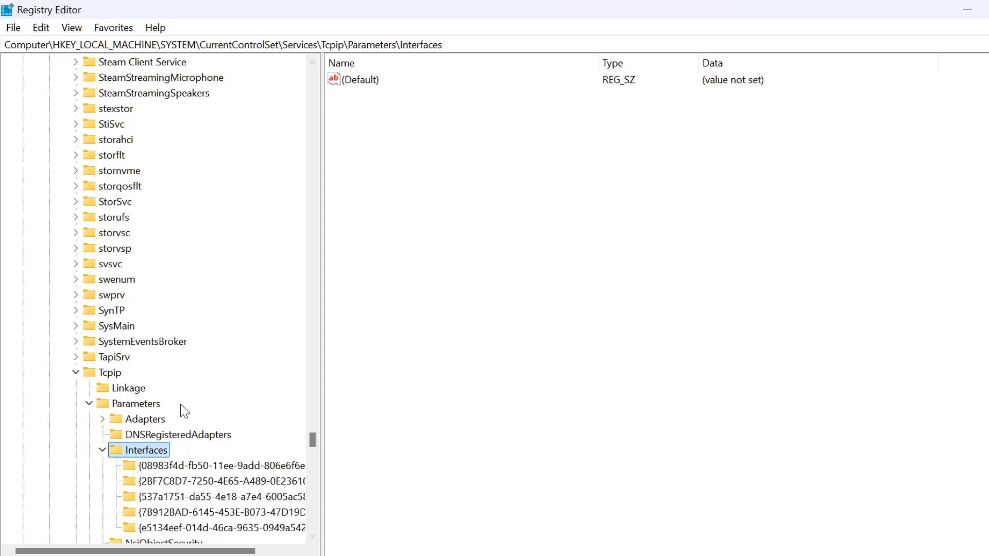
scroll(183, 414, down, 2)
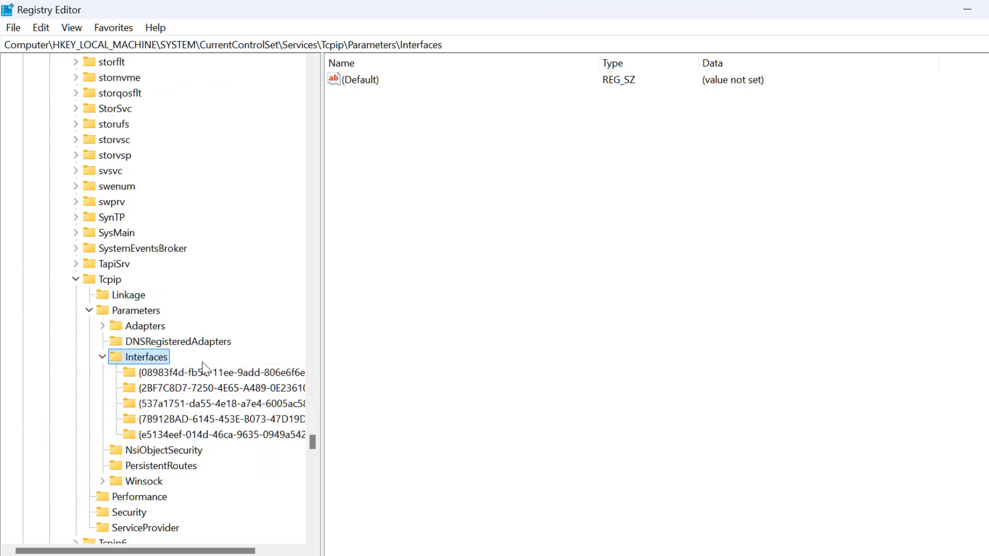
Check each interface GUID subkey and settle on the one with DHCP address 192.168.0.108.
click(150, 372)
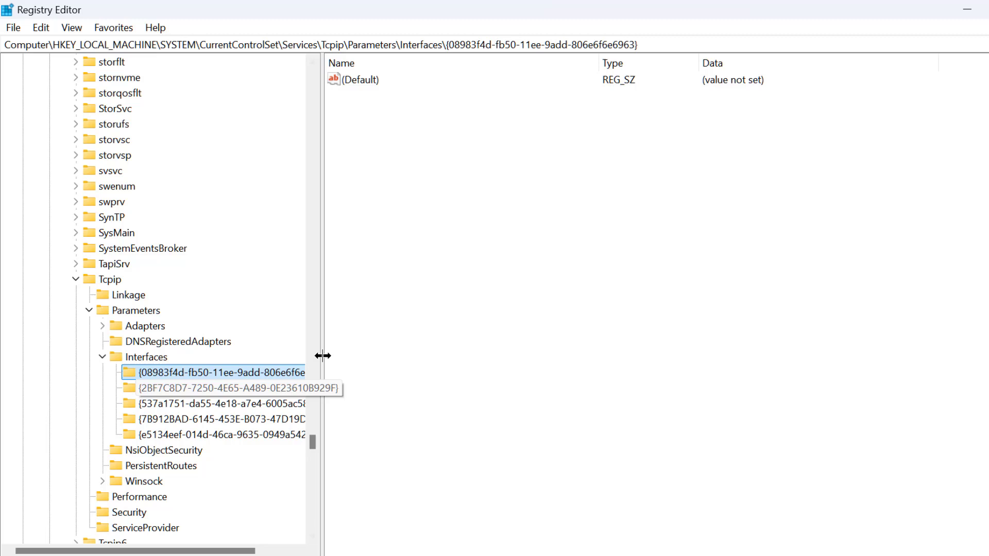
click(147, 388)
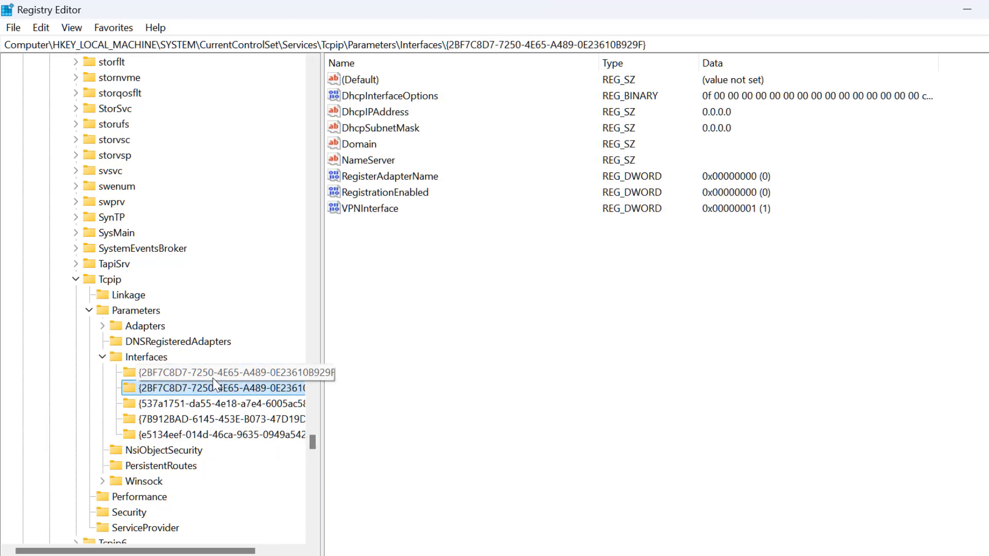
click(186, 388)
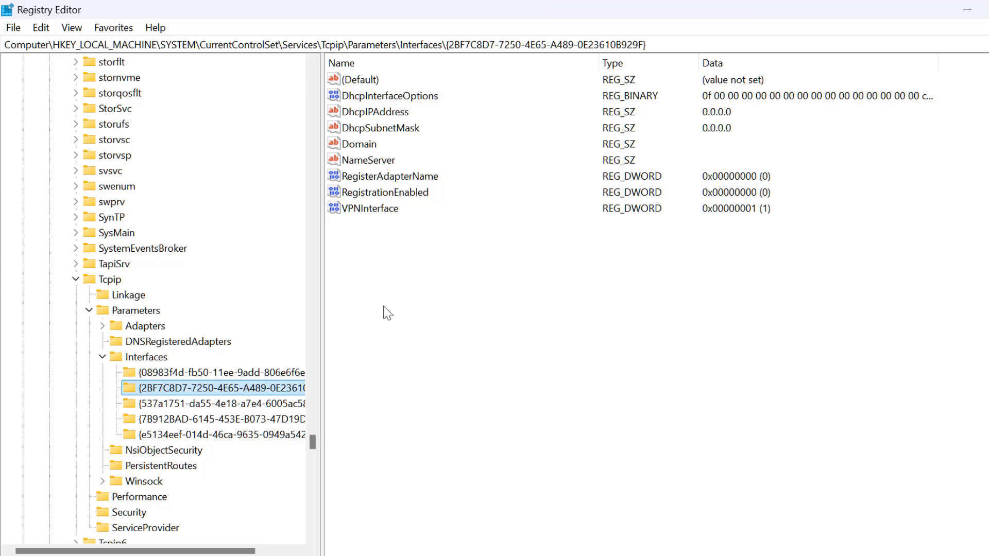
click(298, 403)
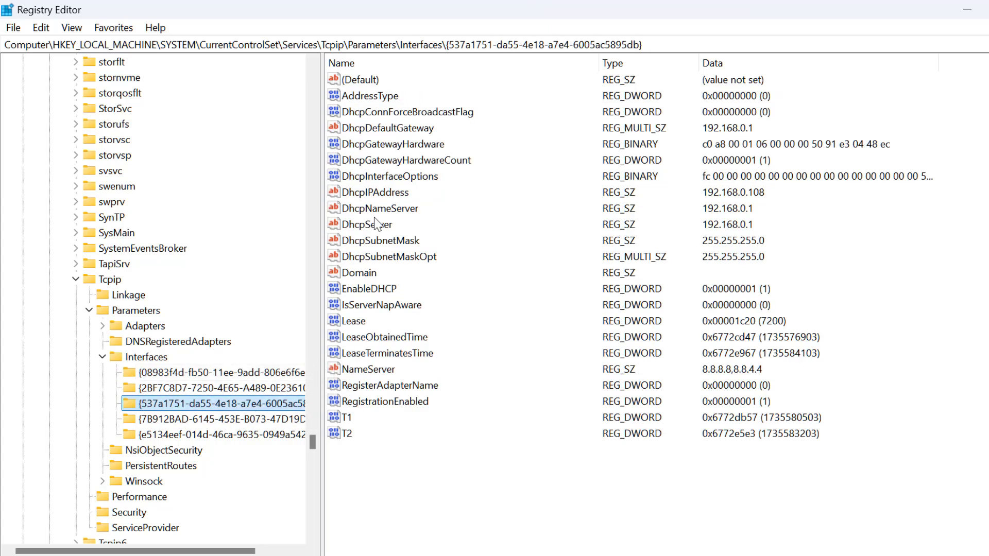
click(247, 419)
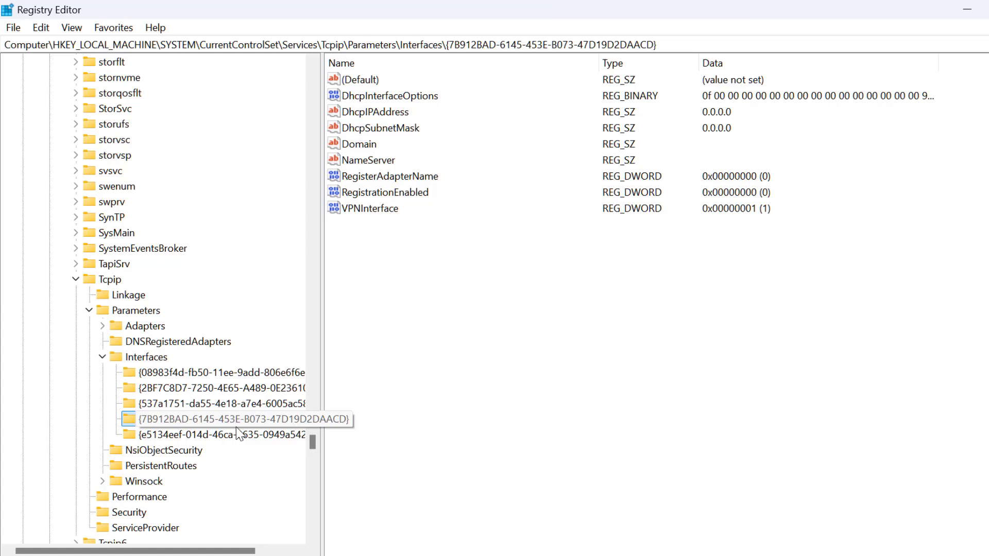
click(259, 436)
click(225, 404)
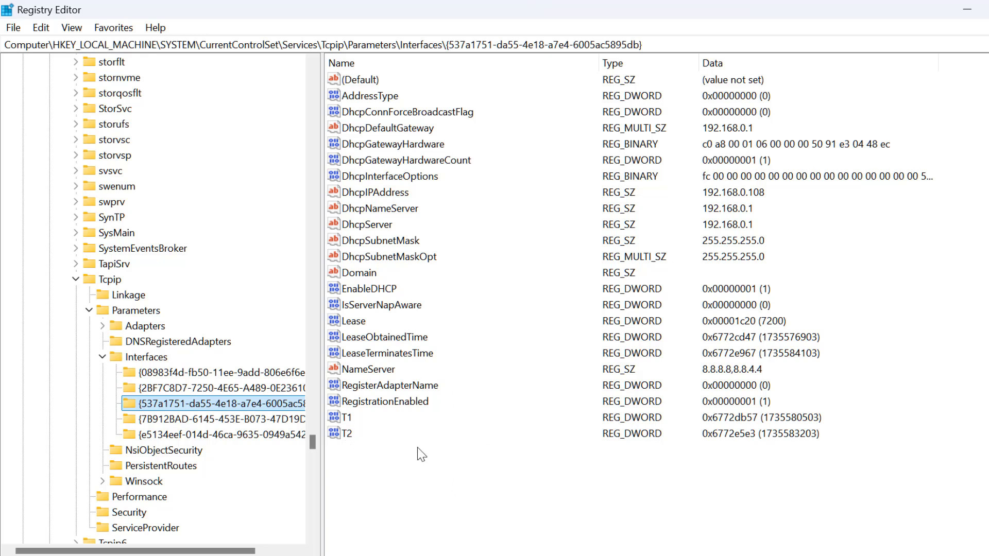
Add a new 32-bit DWORD value named TCPackFrequency, copying the name from the notes.
right_click(431, 499)
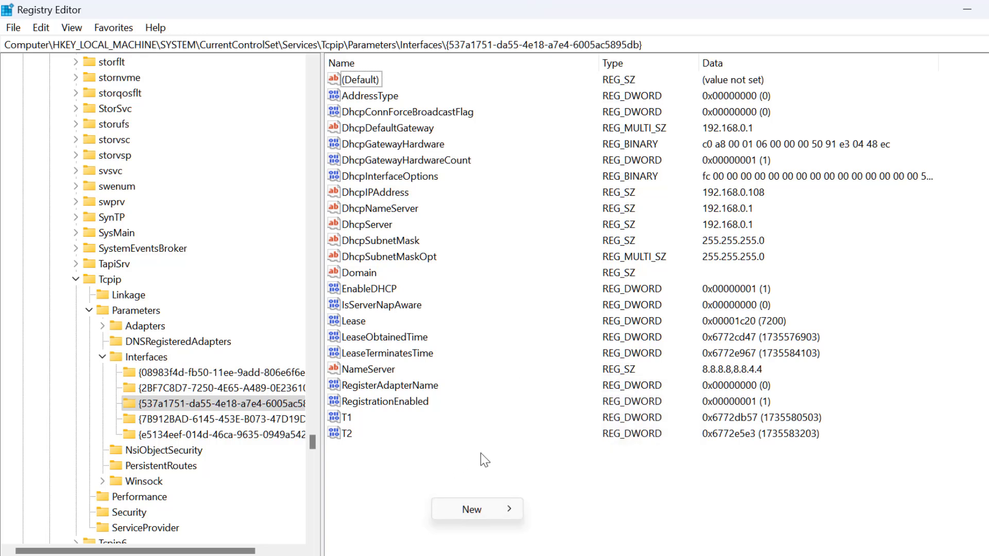
mouse_move(473, 509)
click(613, 452)
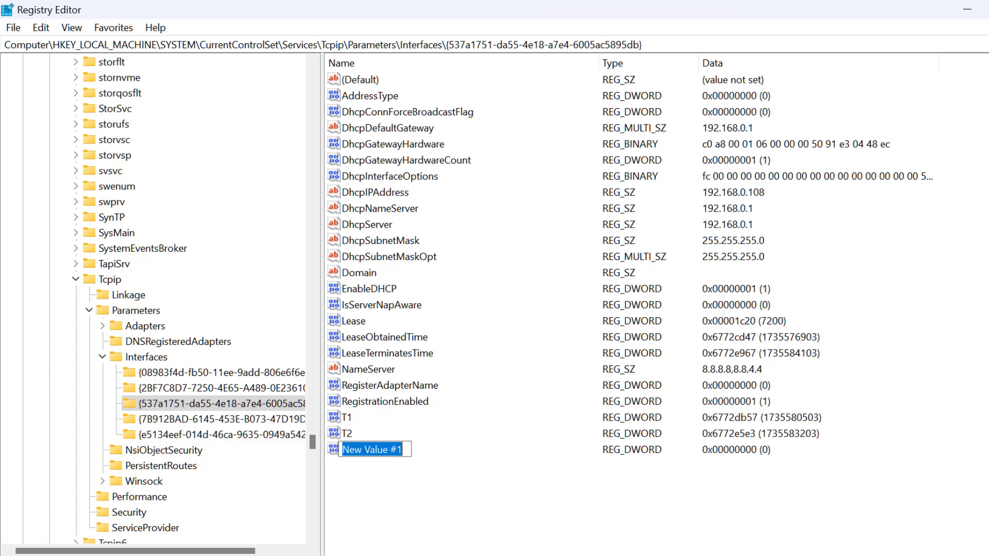
key(alt+Tab)
double_click(380, 287)
key(ctrl+c)
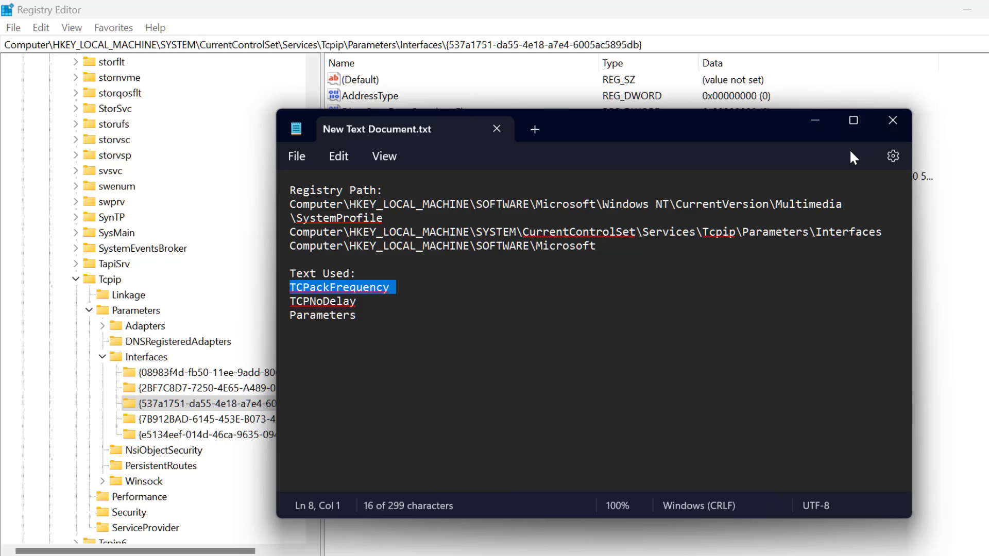
click(815, 120)
right_click(374, 445)
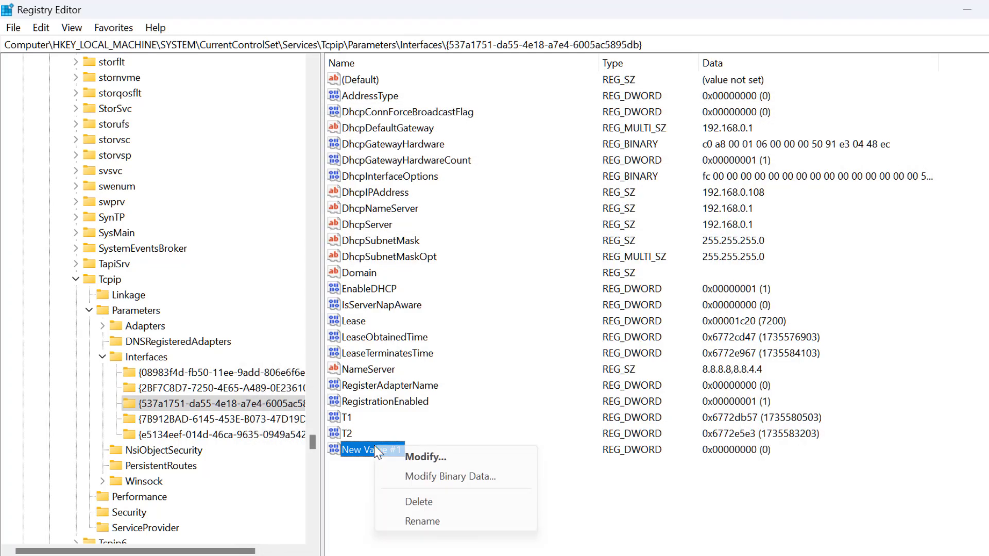
click(415, 522)
key(ctrl+v)
key(Return)
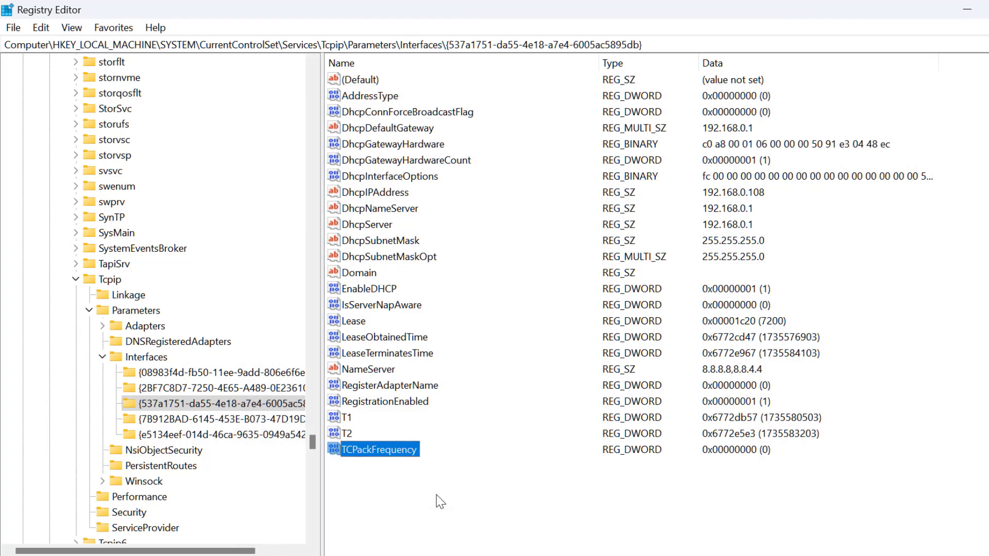
Add a second 32-bit DWORD value named TCPNoDelay, copying the name from the notes.
right_click(437, 495)
mouse_move(476, 506)
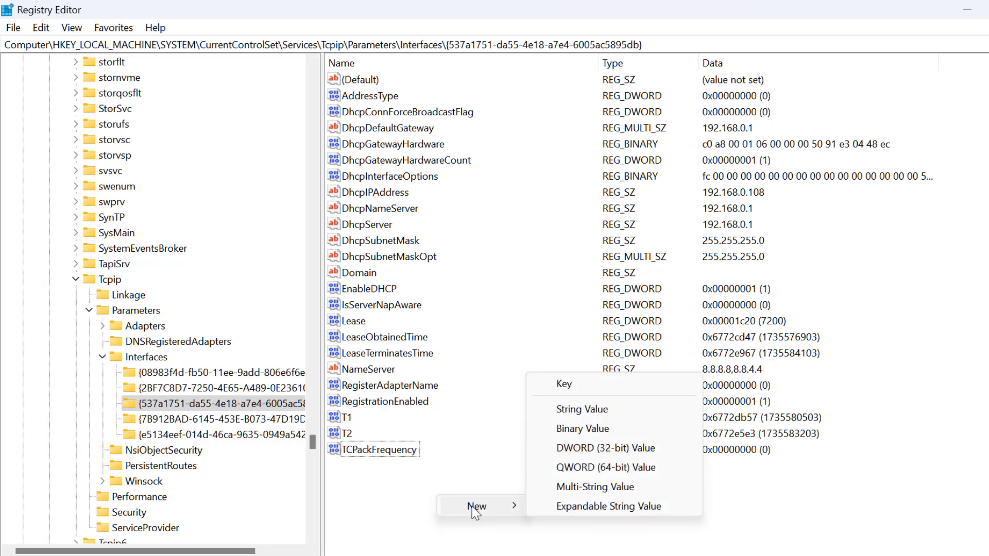
click(589, 449)
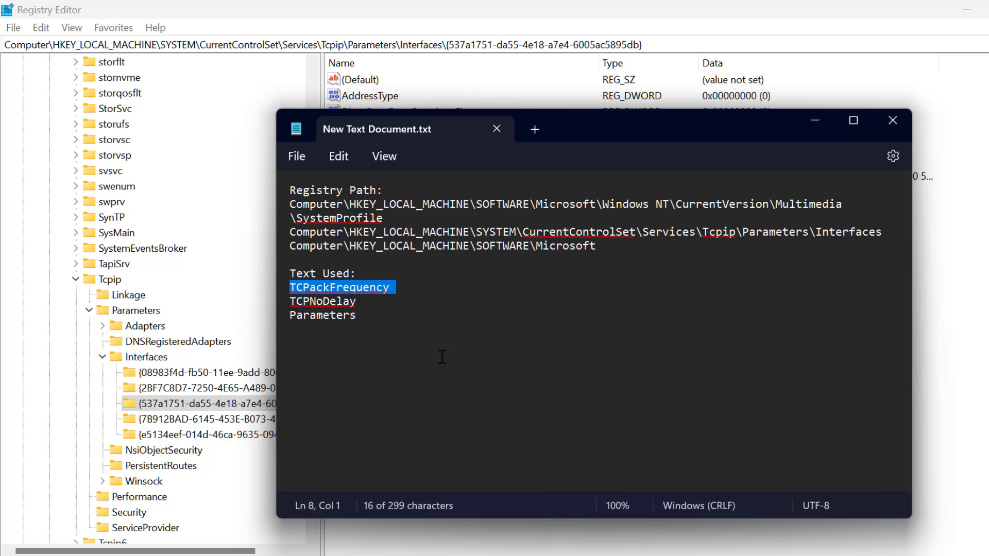
drag(290, 301, 370, 301)
right_click(370, 302)
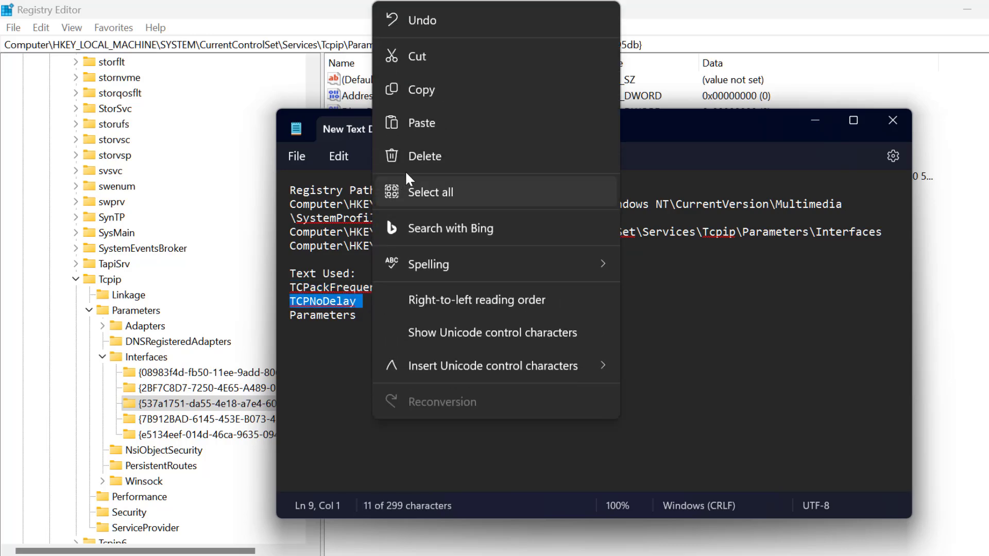
click(412, 94)
click(815, 118)
right_click(363, 470)
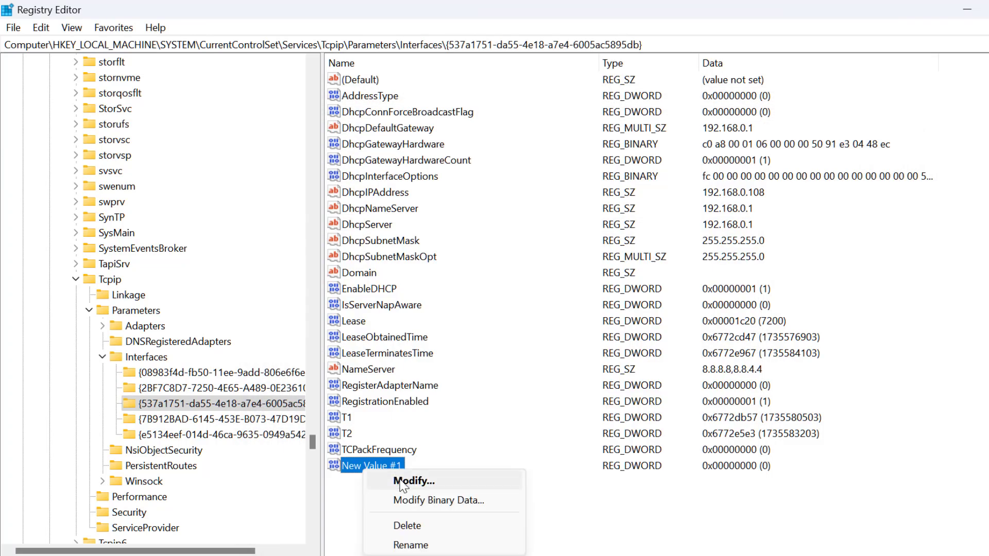
click(399, 544)
right_click(384, 467)
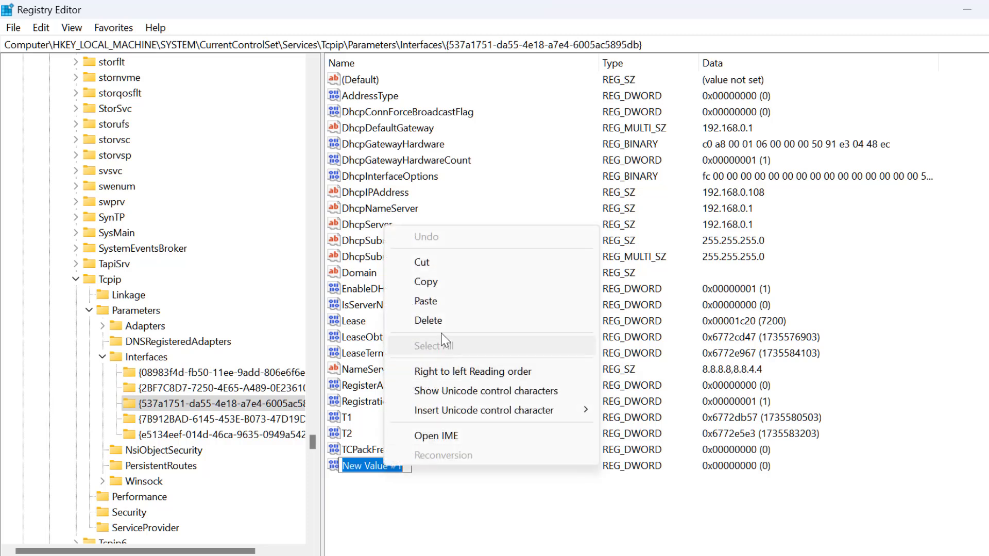
click(426, 301)
key(Return)
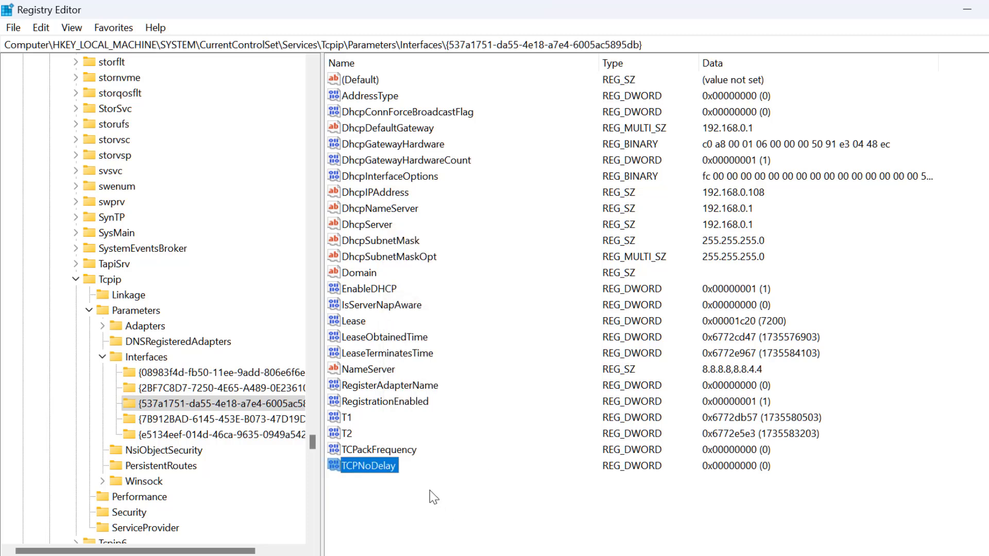
Set the data of TCPackFrequency and TCPNoDelay to 1, then bring the notes back.
double_click(409, 452)
text(1)
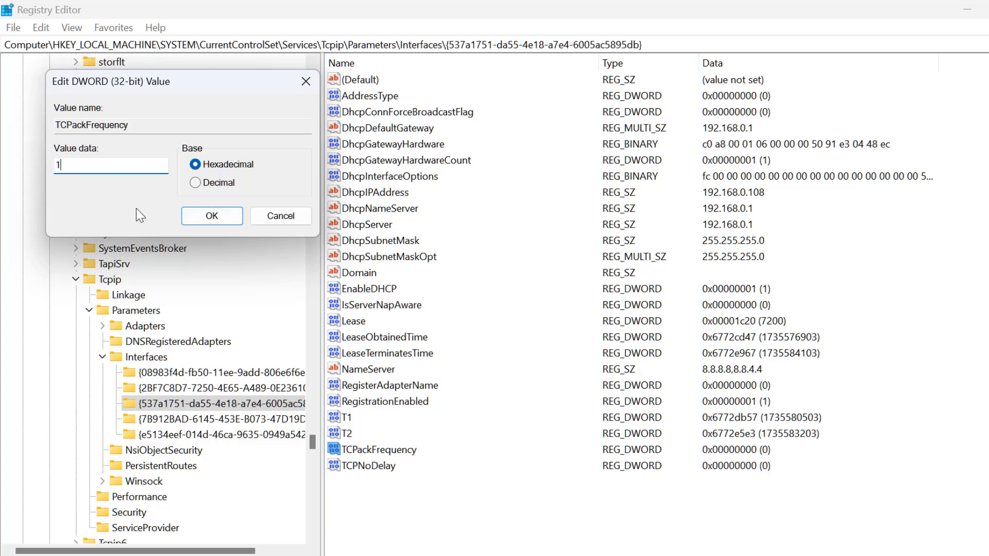
click(224, 216)
double_click(372, 469)
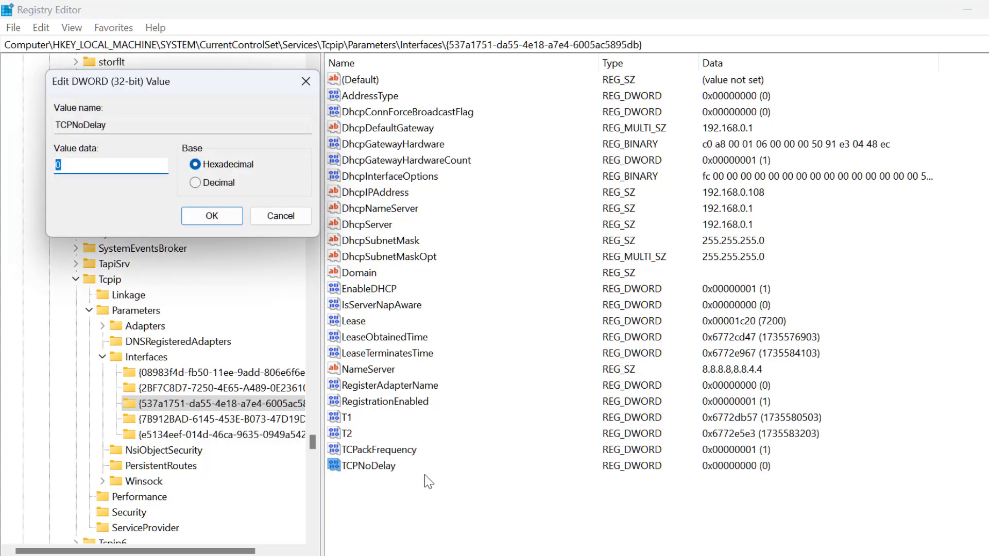
text(1)
click(213, 218)
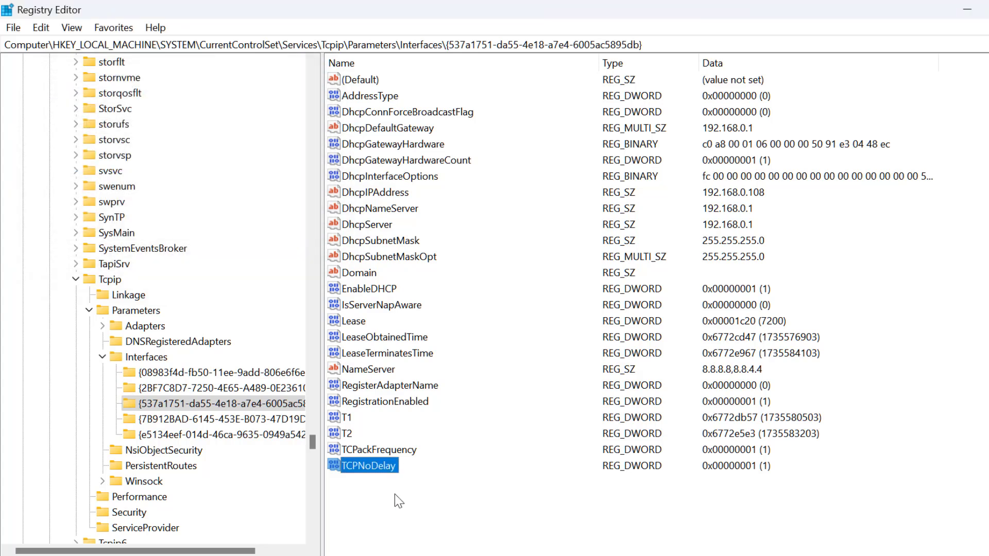
key(alt+Tab)
Copy the HKEY_LOCAL_MACHINE\SOFTWARE\Microsoft path from the notes into the address bar.
click(356, 319)
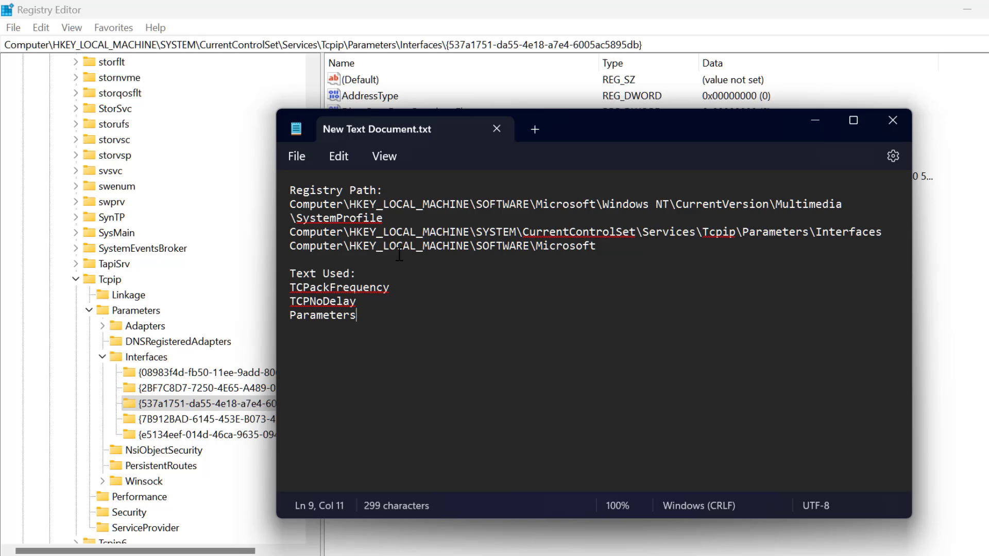
triple_click(400, 244)
right_click(400, 244)
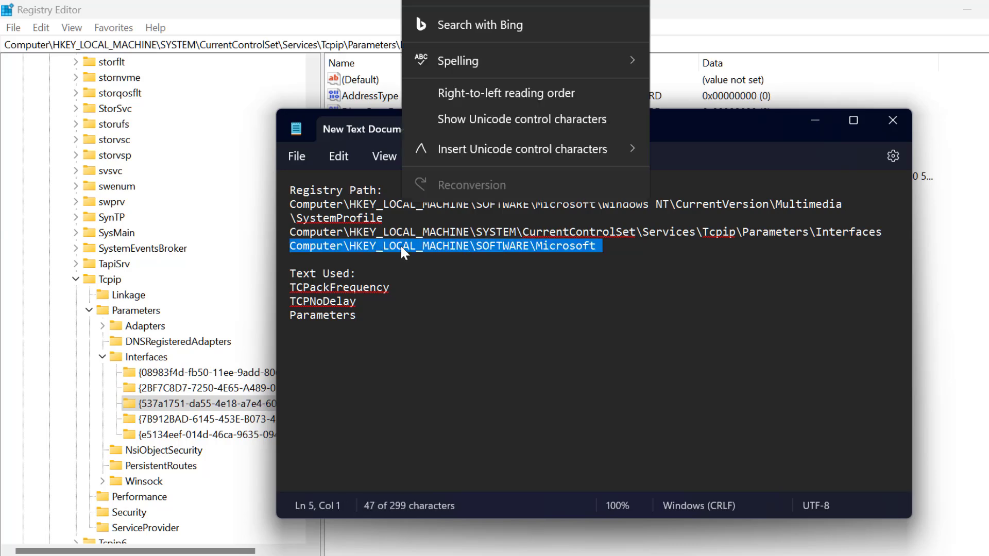
click(452, 90)
click(815, 122)
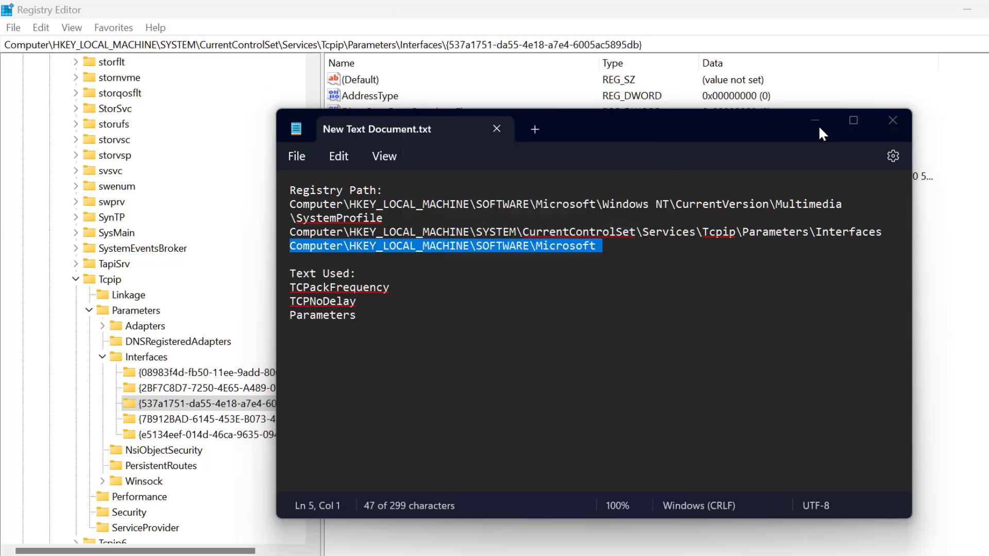
click(676, 50)
key(ctrl+v)
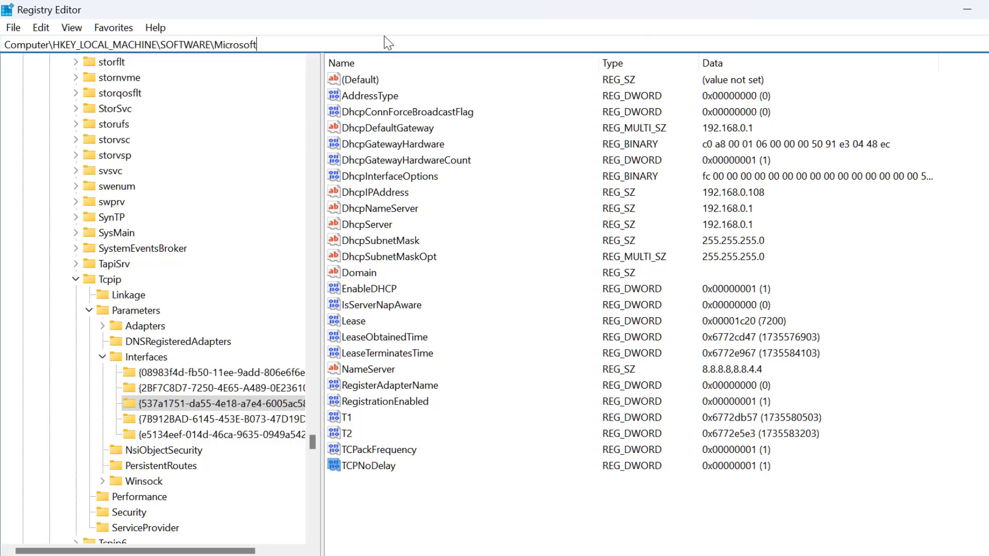
key(Return)
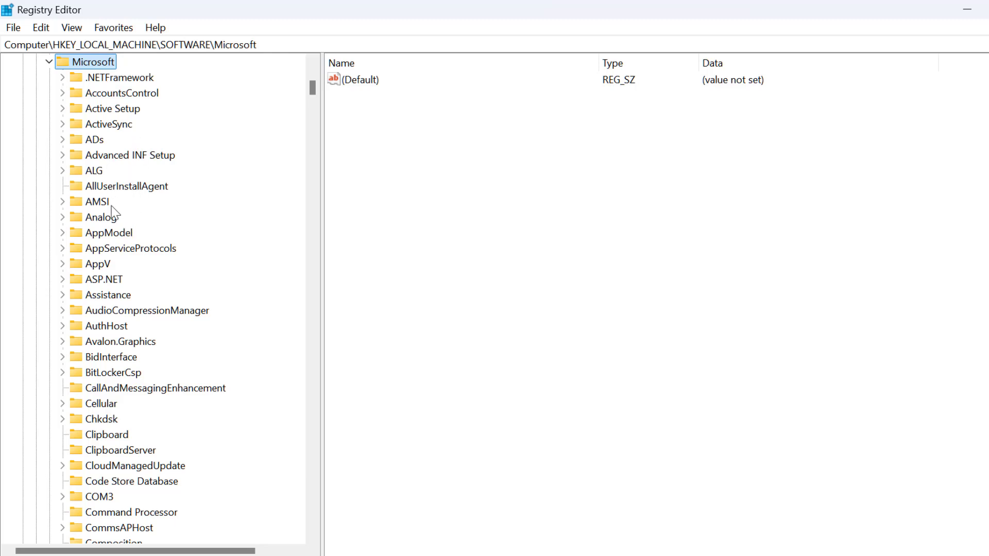
Browse the Microsoft subkeys (AppServiceProtocols, MSBuild, MTFKeyboardMappings, MSDE), then reselect Microsoft.
click(97, 247)
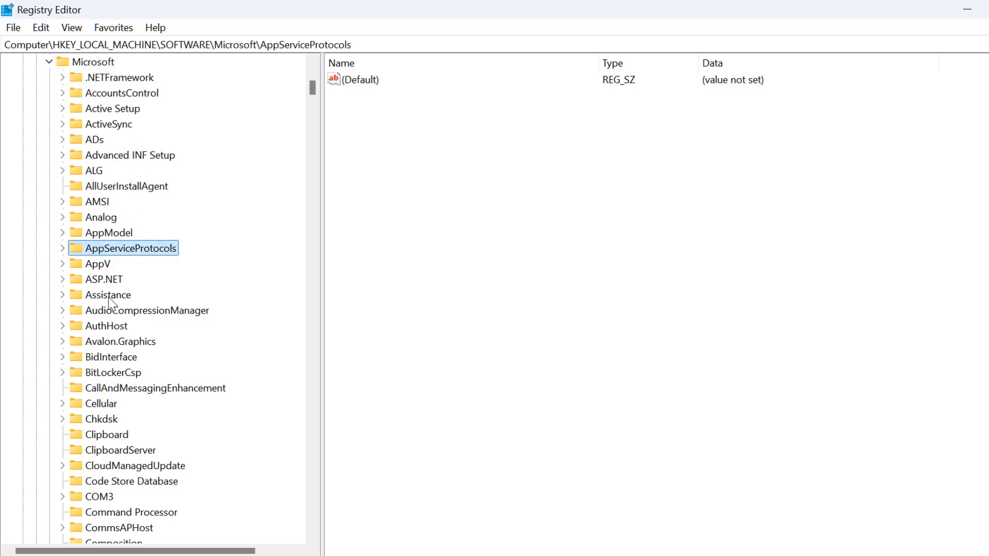
key(m)
key(s)
scroll(116, 355, down, 3)
scroll(116, 390, down, 4)
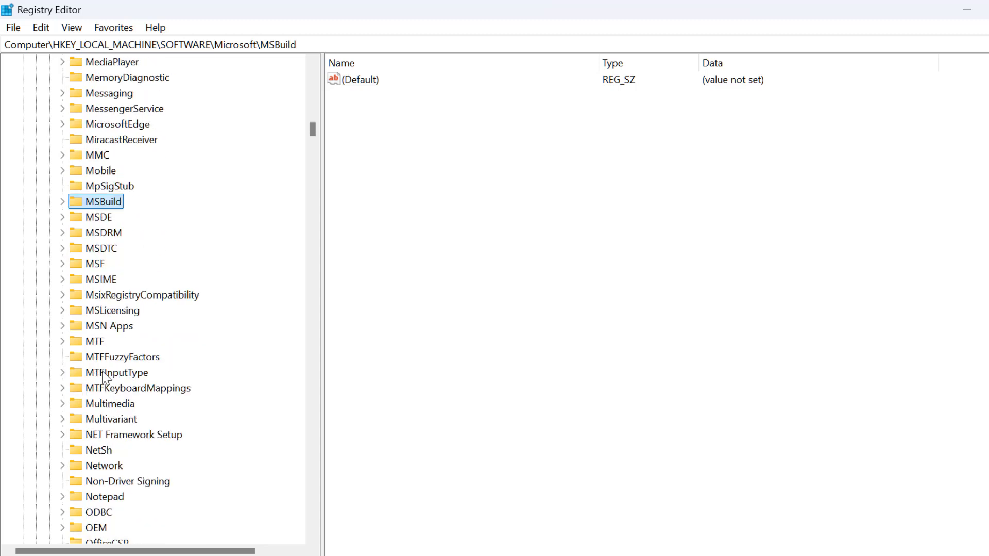
scroll(104, 387, down, 1)
click(100, 341)
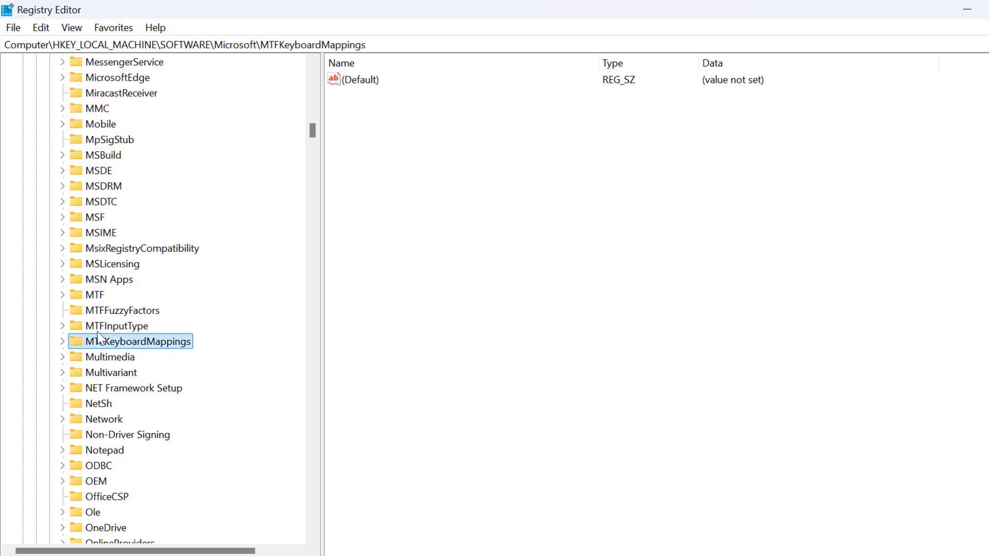
click(95, 174)
scroll(166, 309, up, 3)
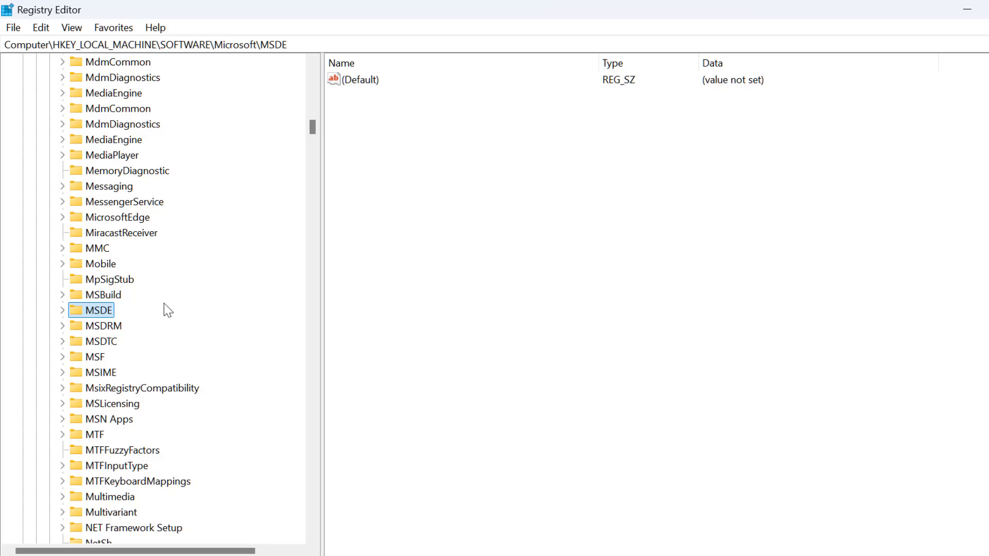
scroll(255, 173, up, 1)
scroll(157, 273, up, 12)
scroll(111, 266, up, 11)
scroll(110, 266, up, 10)
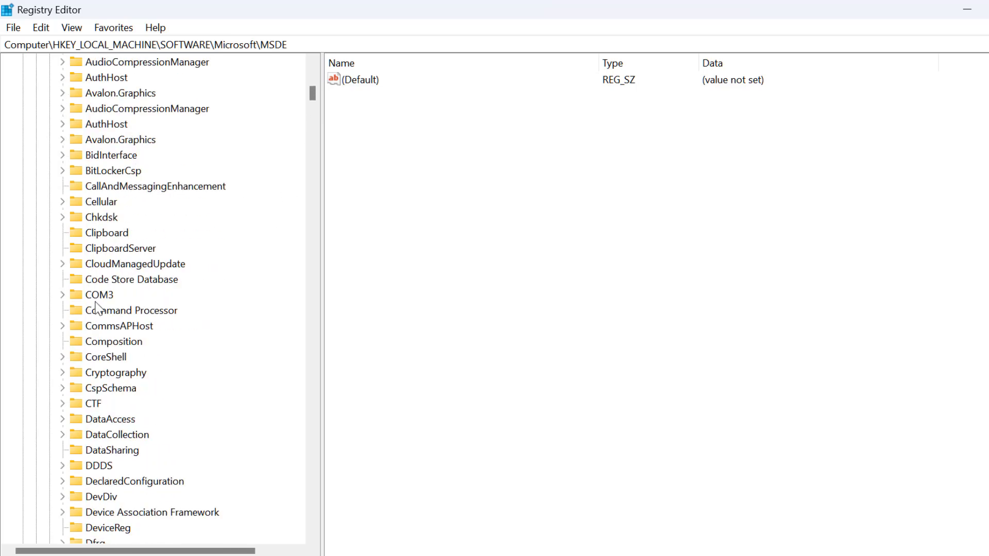
scroll(126, 331, up, 12)
click(84, 331)
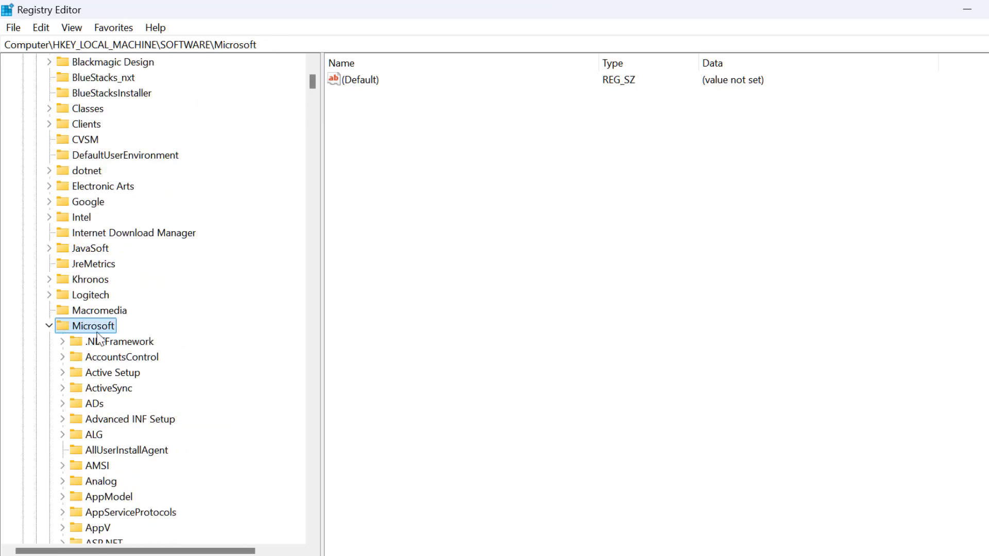
Add a new key under Microsoft and name it MSMQ.
right_click(107, 329)
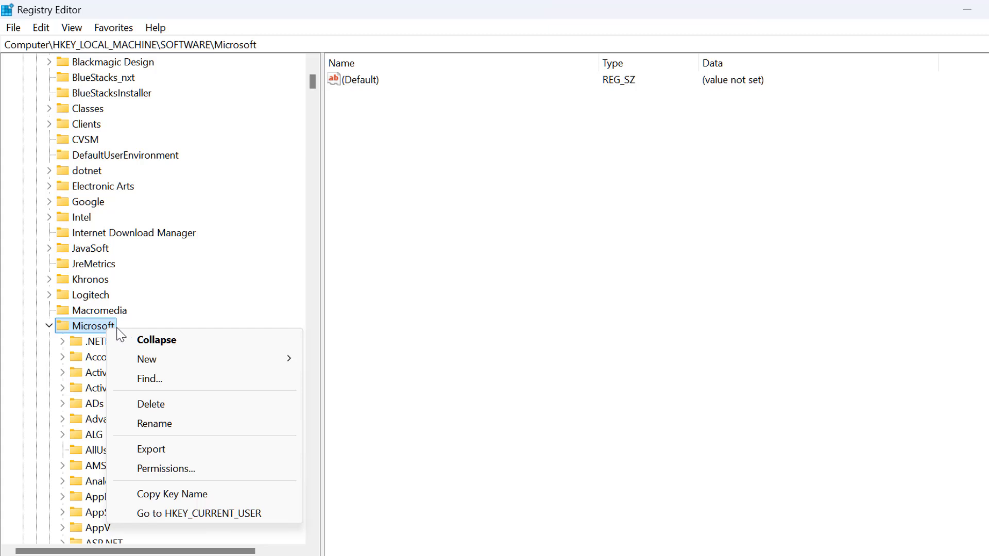
mouse_move(147, 359)
click(340, 358)
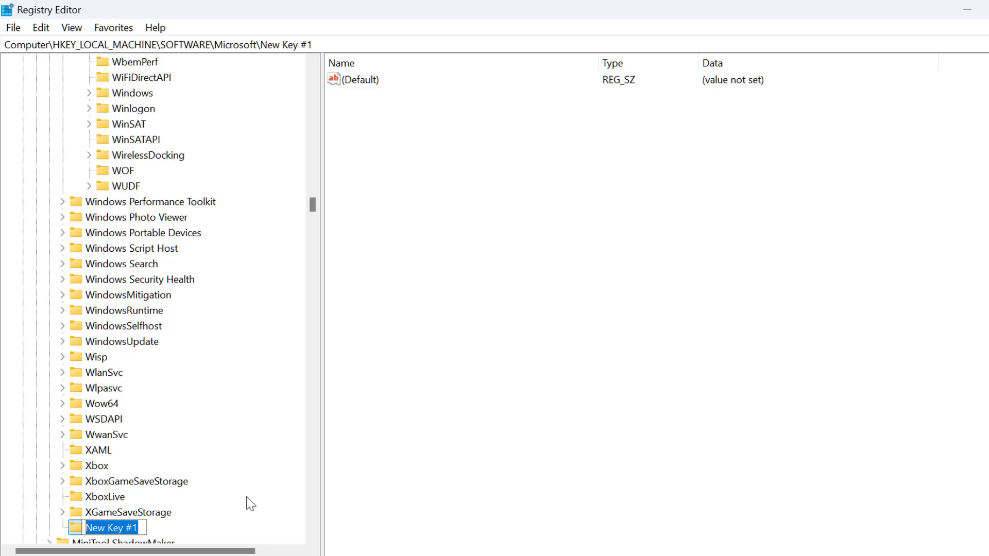
text(M)
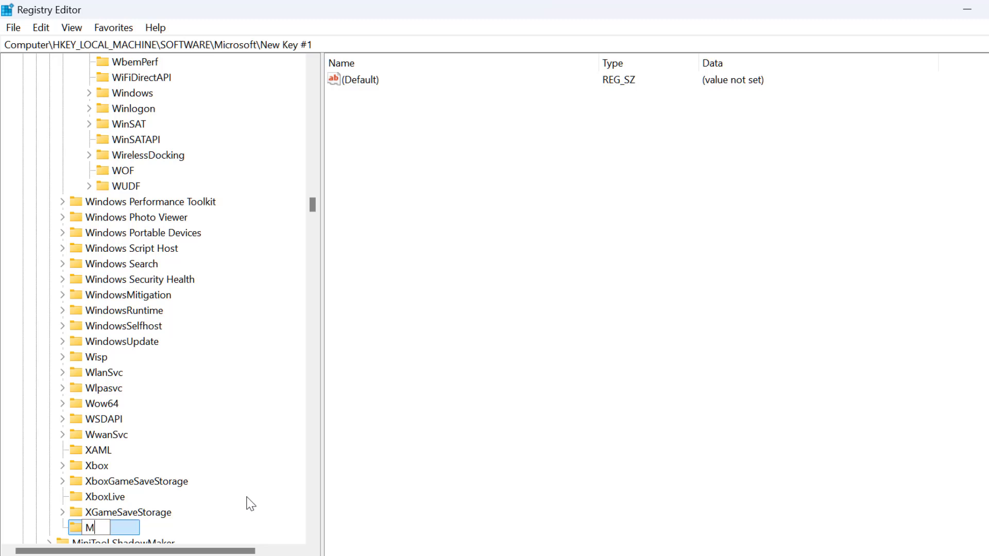
text(SM)
text(Q)
key(Return)
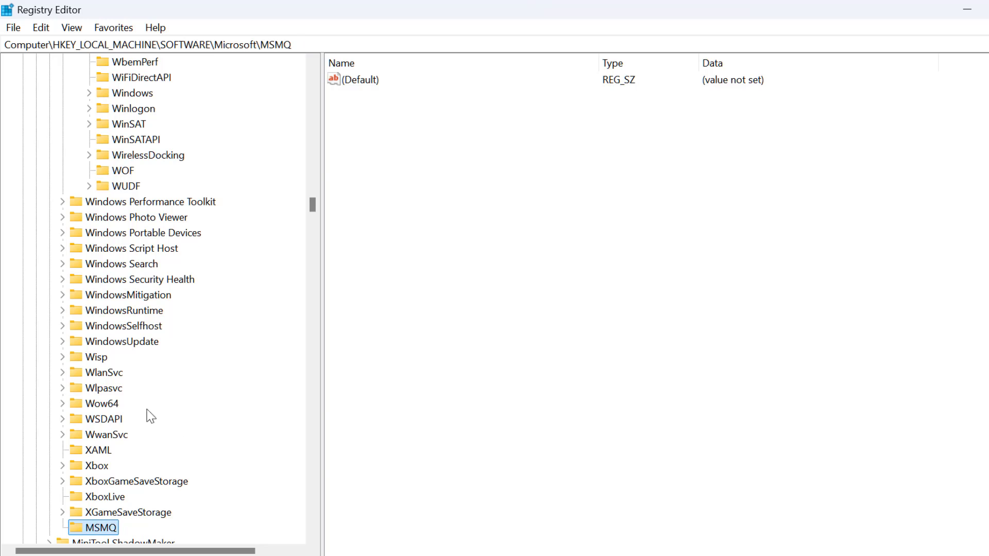
scroll(146, 413, down, 2)
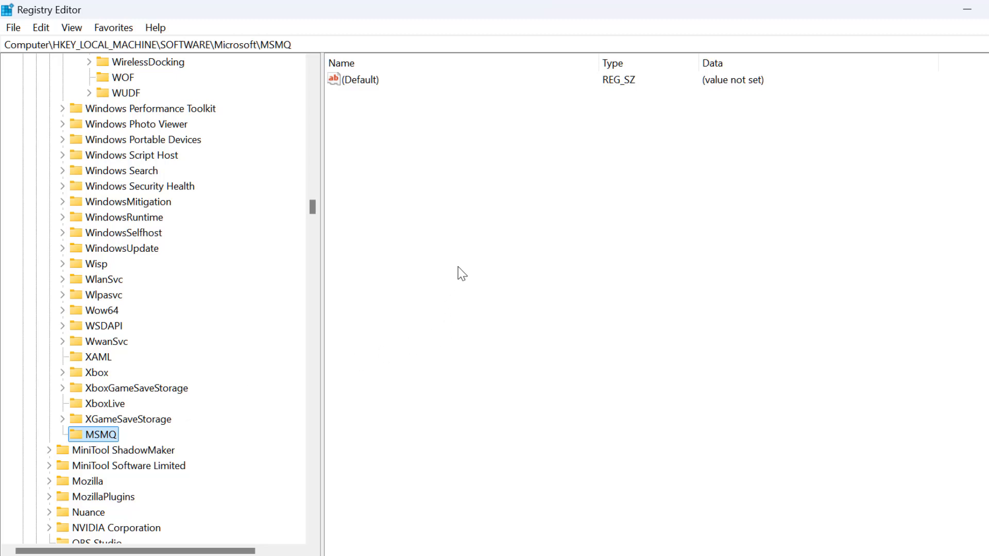
Add a 32-bit DWORD value to MSMQ, naming it TCPNoDelay from the notes.
right_click(438, 259)
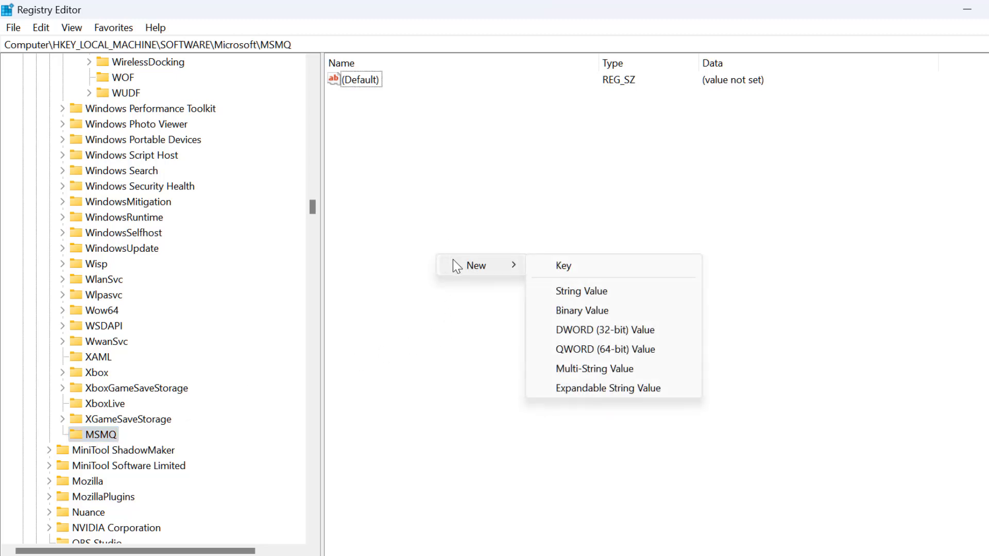
mouse_move(476, 265)
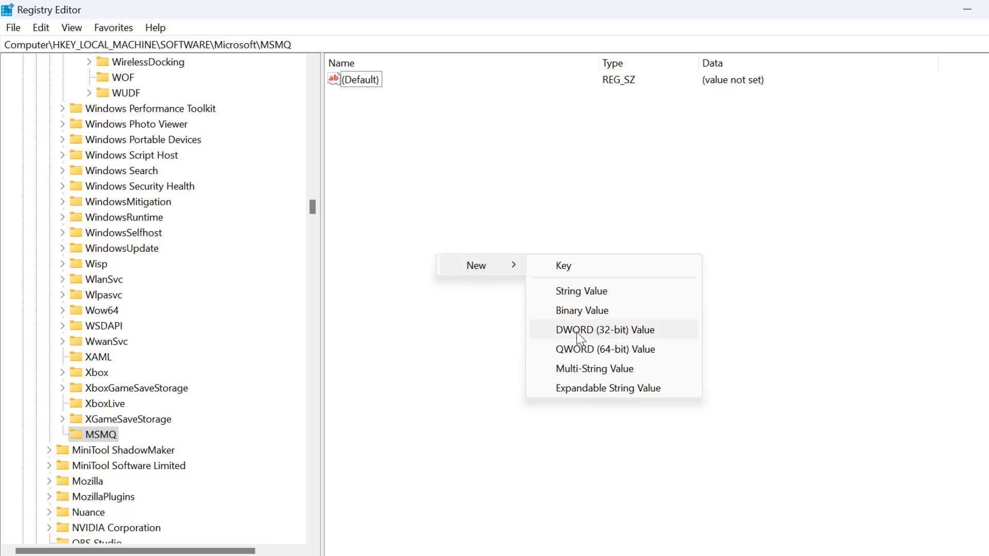
click(609, 332)
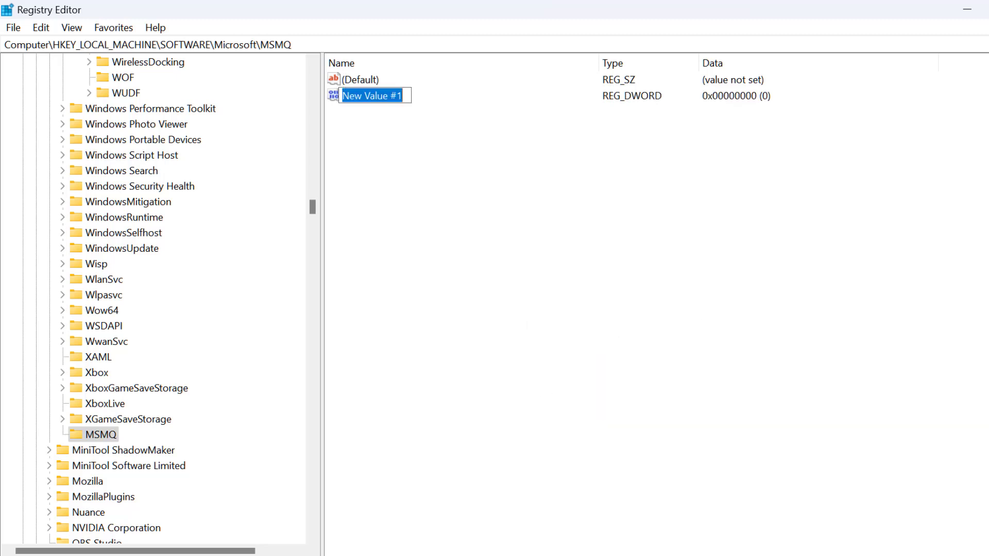
key(alt+Tab)
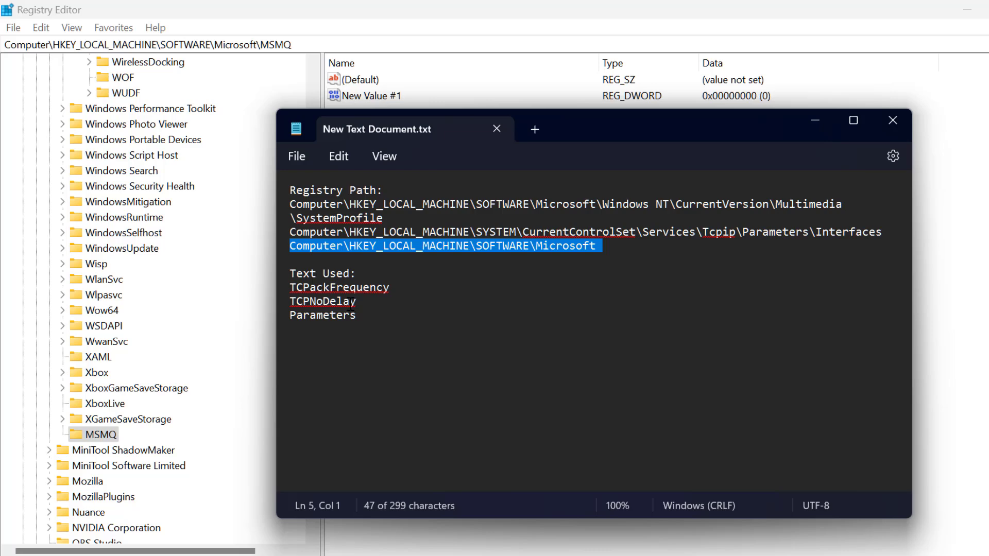
triple_click(349, 302)
right_click(349, 302)
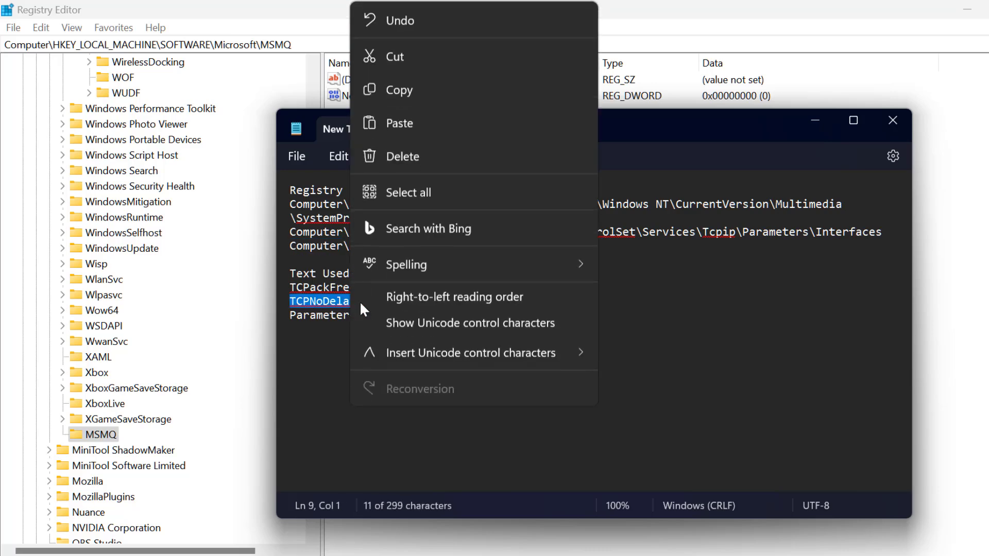
click(407, 88)
key(alt+Tab)
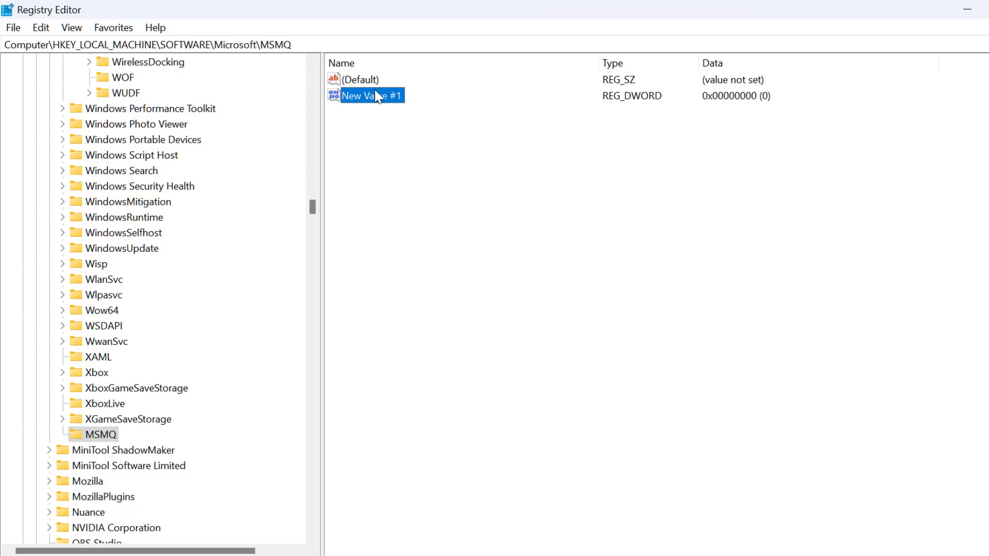
right_click(376, 95)
click(418, 166)
right_click(368, 100)
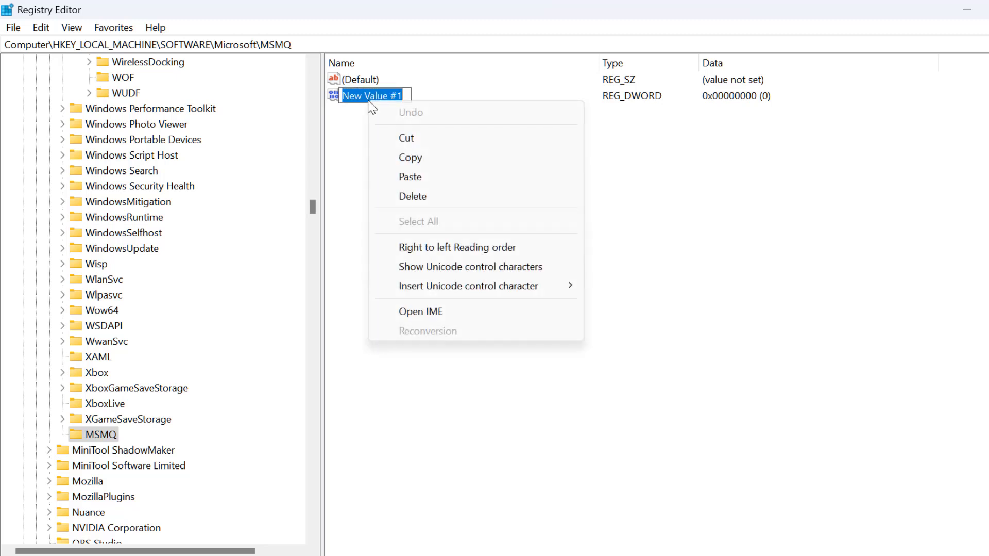
click(409, 176)
key(Return)
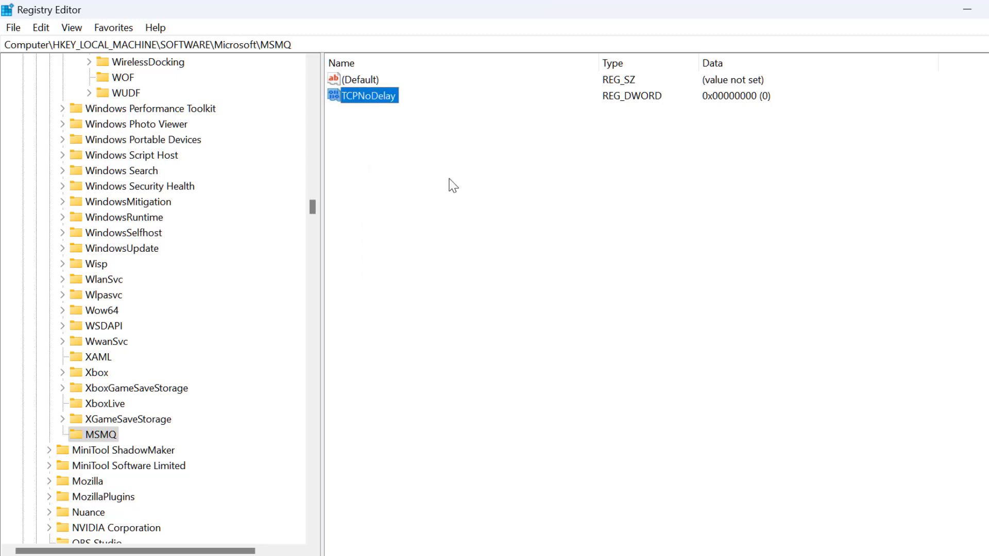
Set TCPNoDelay's data to 1, then select the MSMQ key.
double_click(343, 94)
click(73, 164)
drag(73, 164, 43, 165)
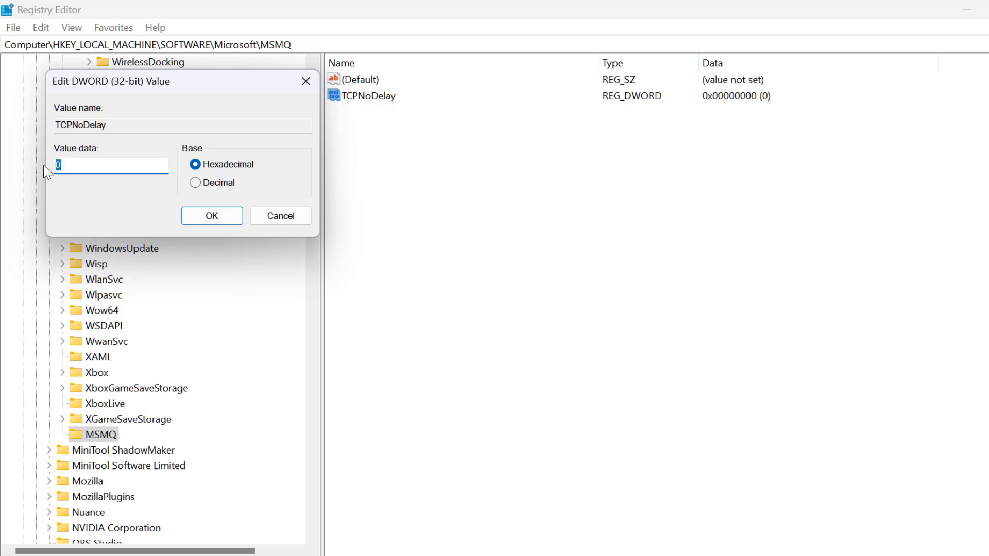
click(213, 216)
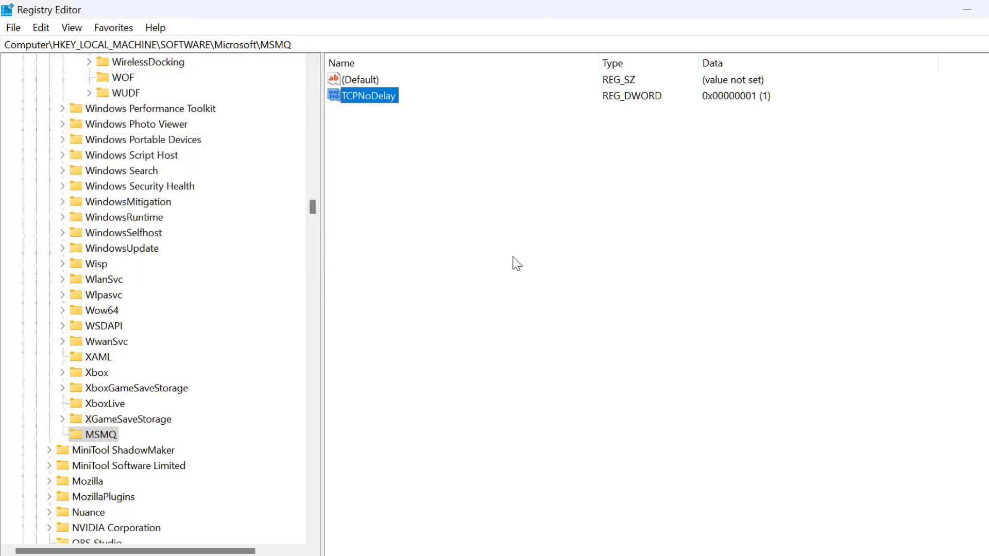
click(100, 438)
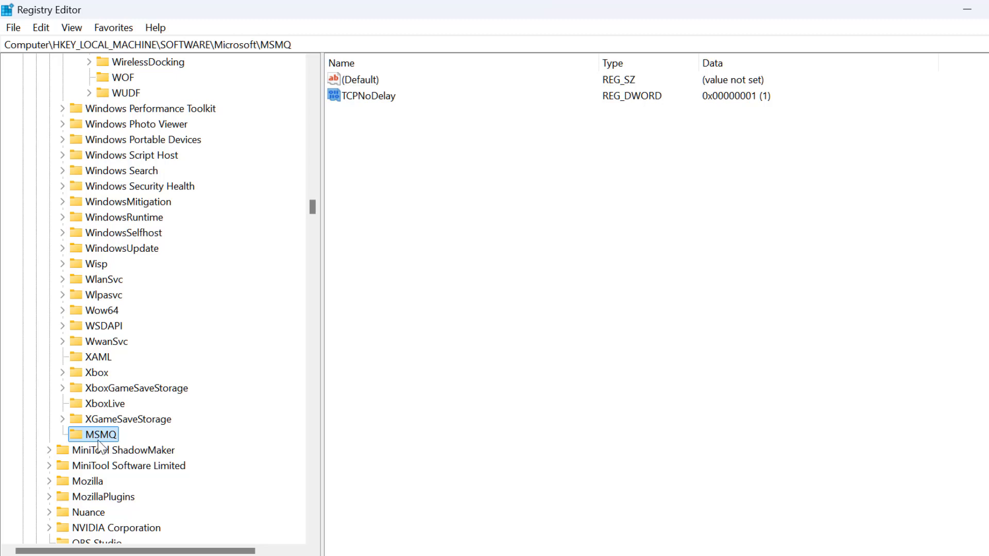
Create a new subkey under MSMQ.
right_click(100, 437)
click(157, 297)
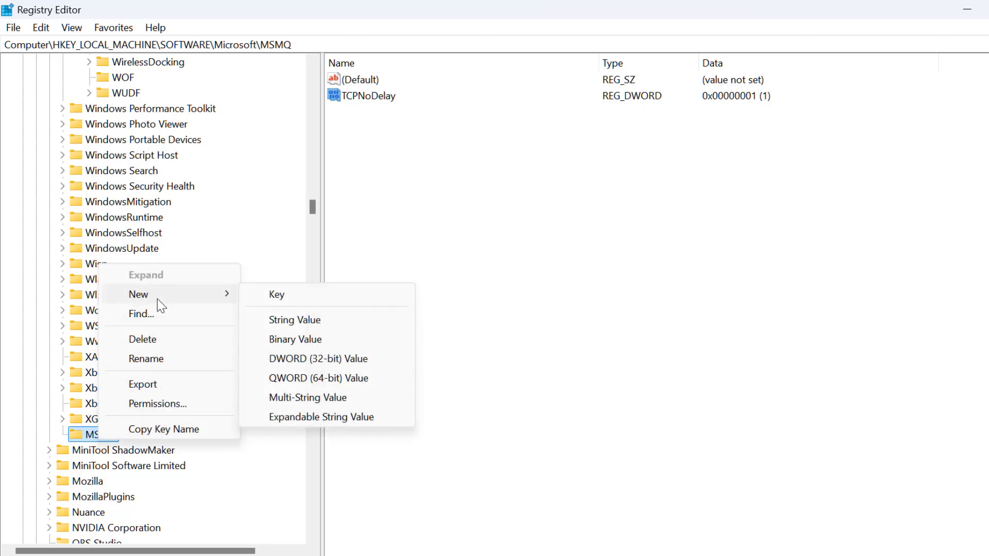
click(272, 297)
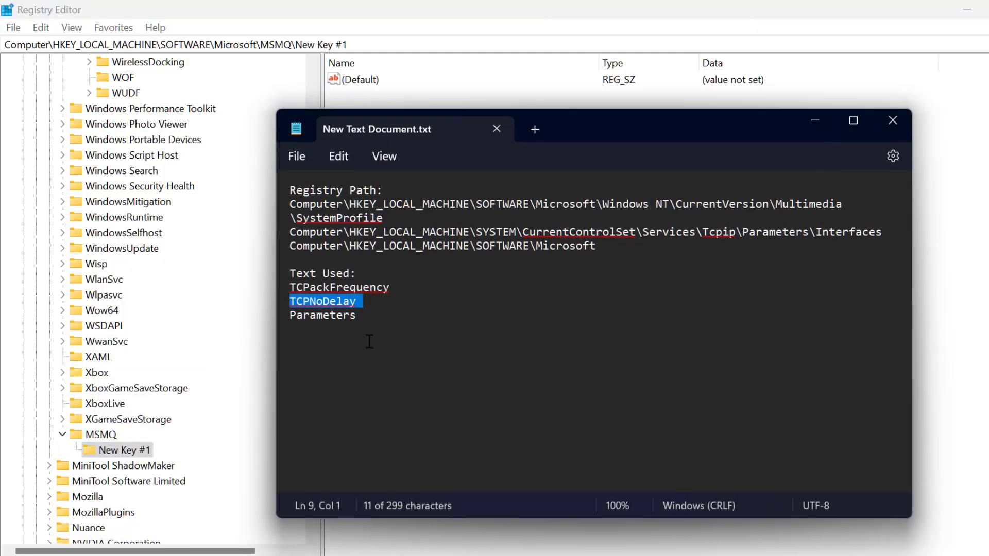
Rename New Key #1 to Parameters, pasting the word copied from the notes.
click(349, 317)
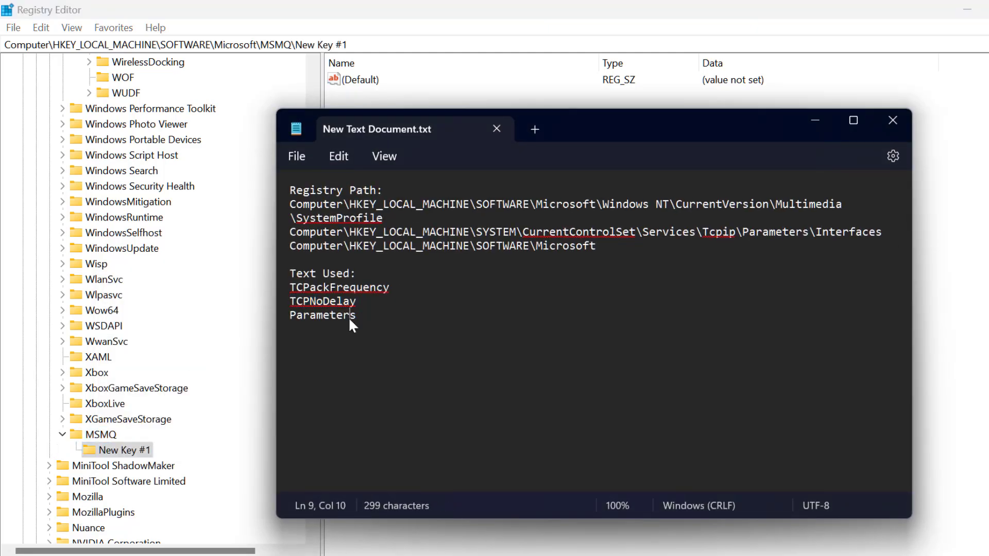
double_click(348, 317)
right_click(348, 317)
click(397, 90)
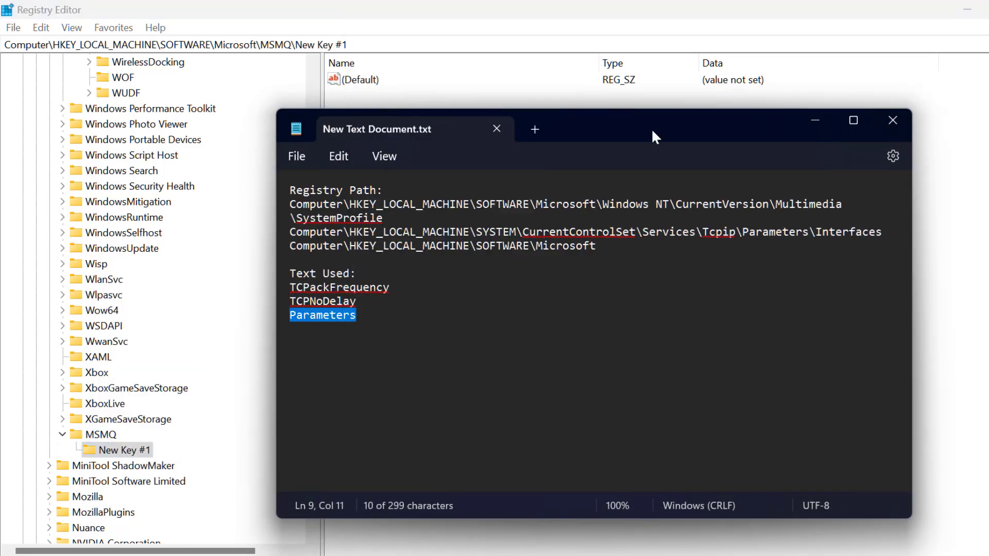
click(815, 122)
right_click(114, 449)
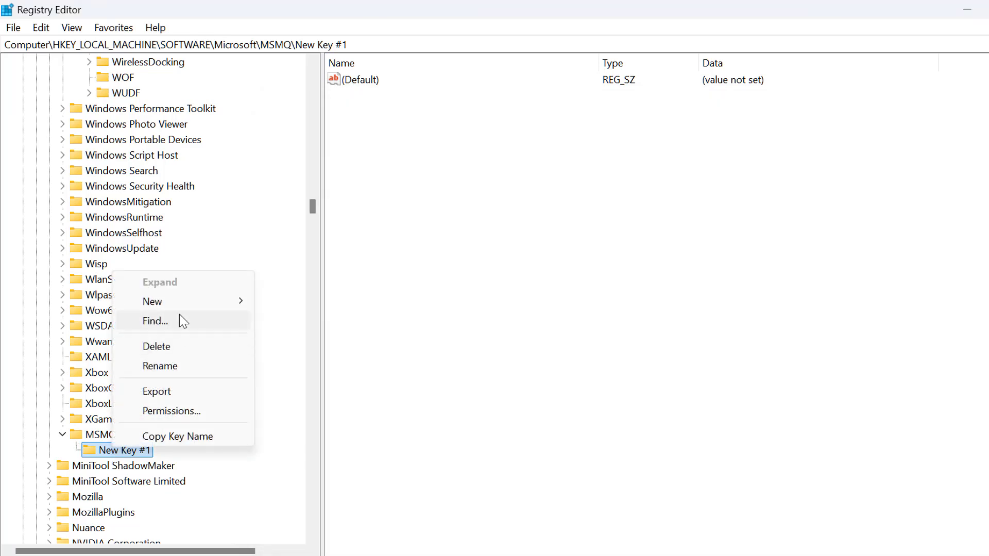
click(183, 369)
right_click(131, 449)
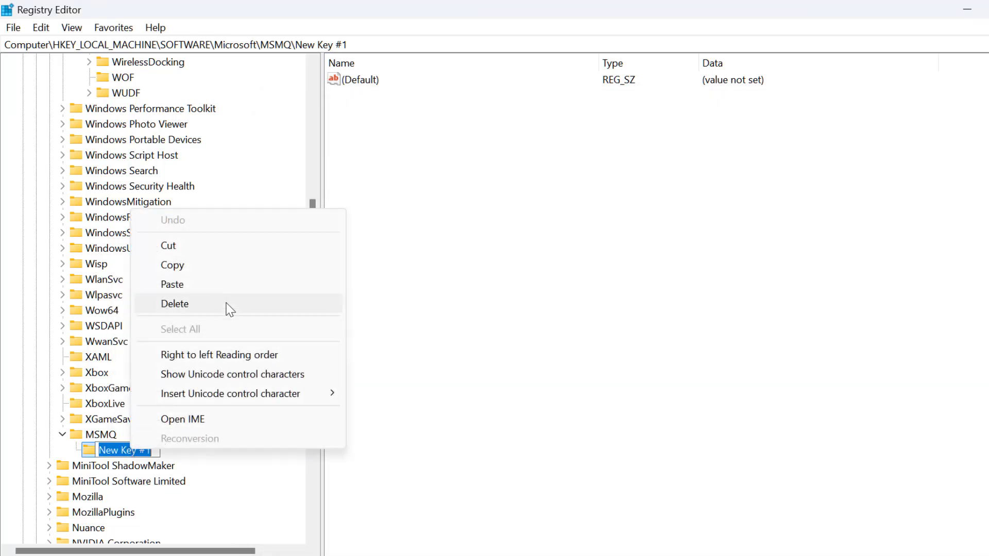
click(213, 286)
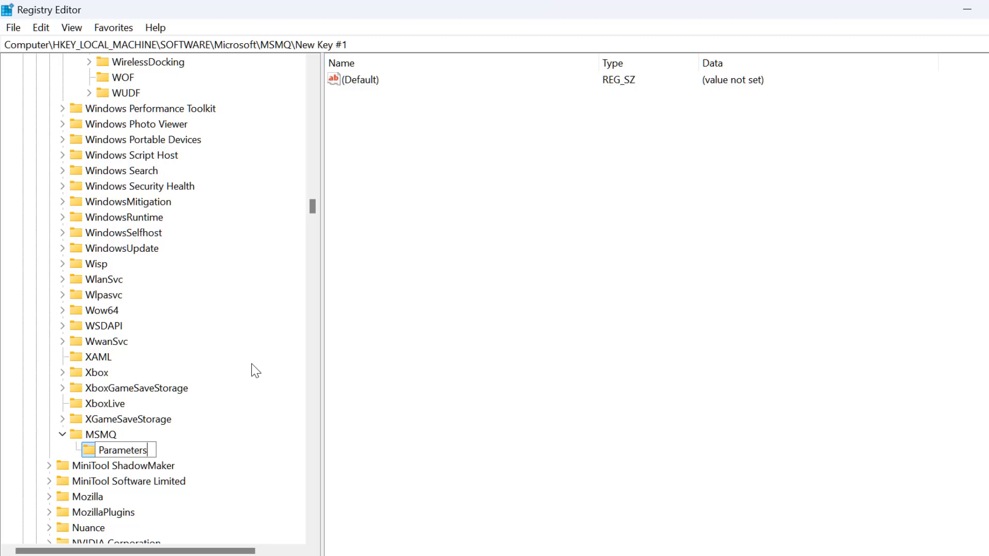
key(Return)
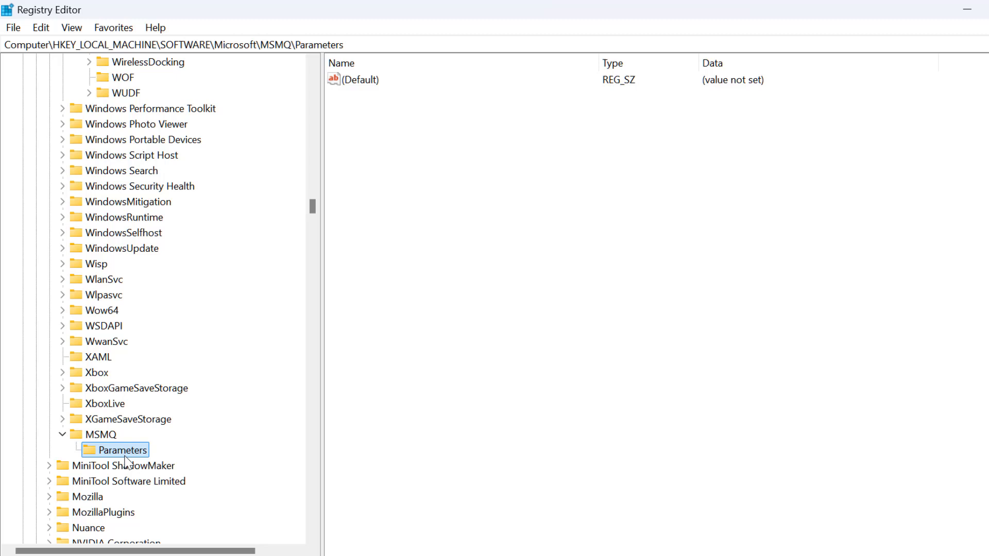
Add a new DWORD (32-bit) value under Parameters and copy the name 'TCPNoDelay' from the notes.
click(452, 309)
right_click(467, 244)
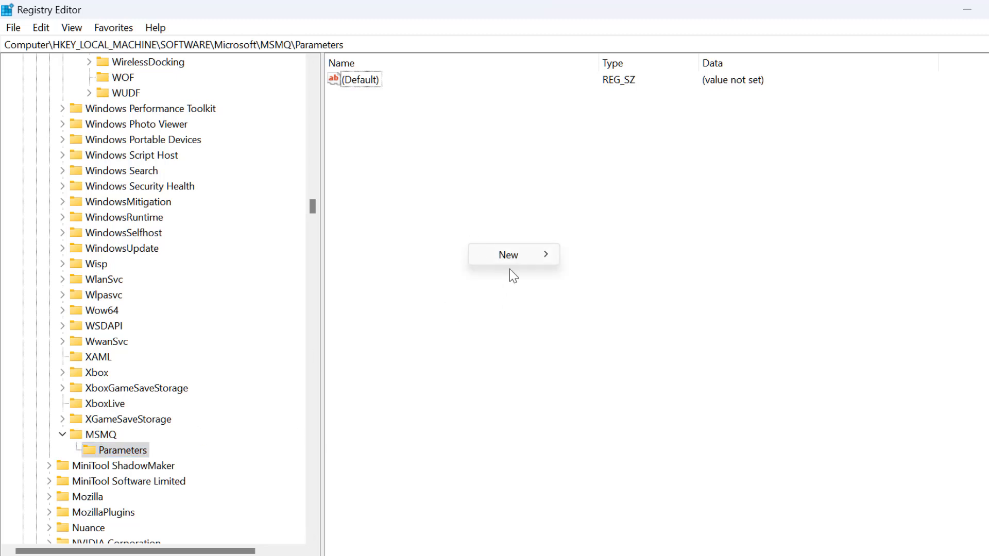
mouse_move(509, 255)
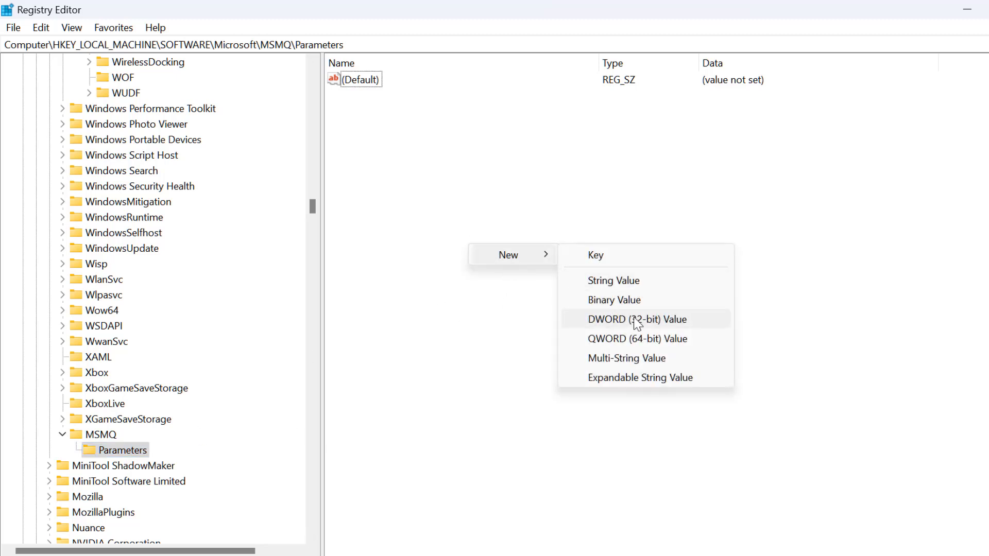
click(632, 321)
key(alt+Tab)
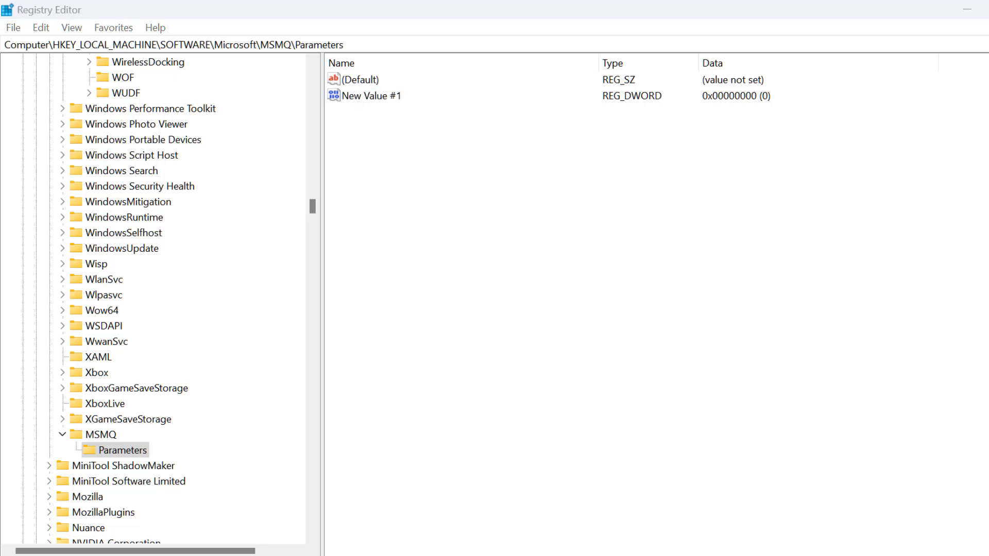
triple_click(370, 301)
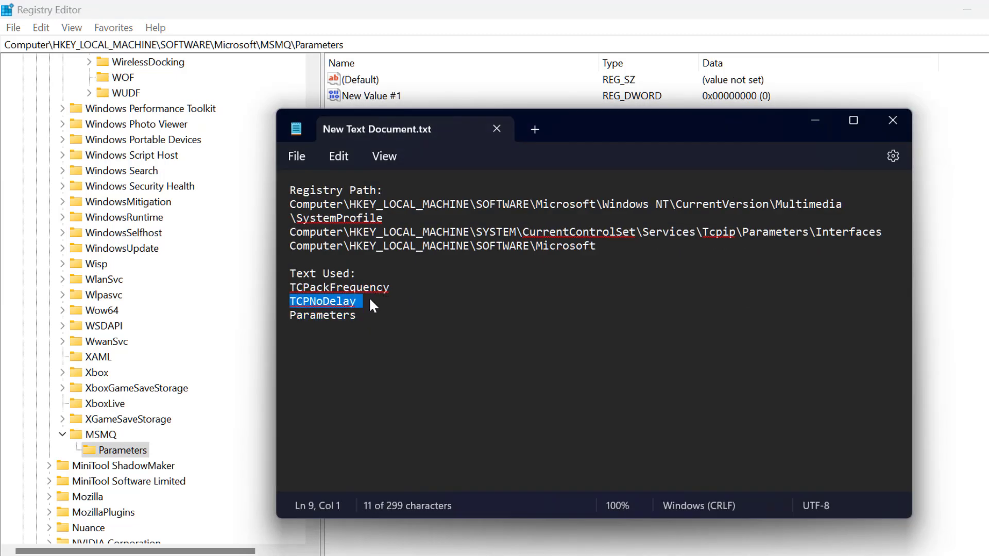
right_click(369, 297)
click(443, 89)
click(821, 121)
Rename New Value #1 to TCPNoDelay and set its data to 1.
right_click(373, 96)
click(427, 173)
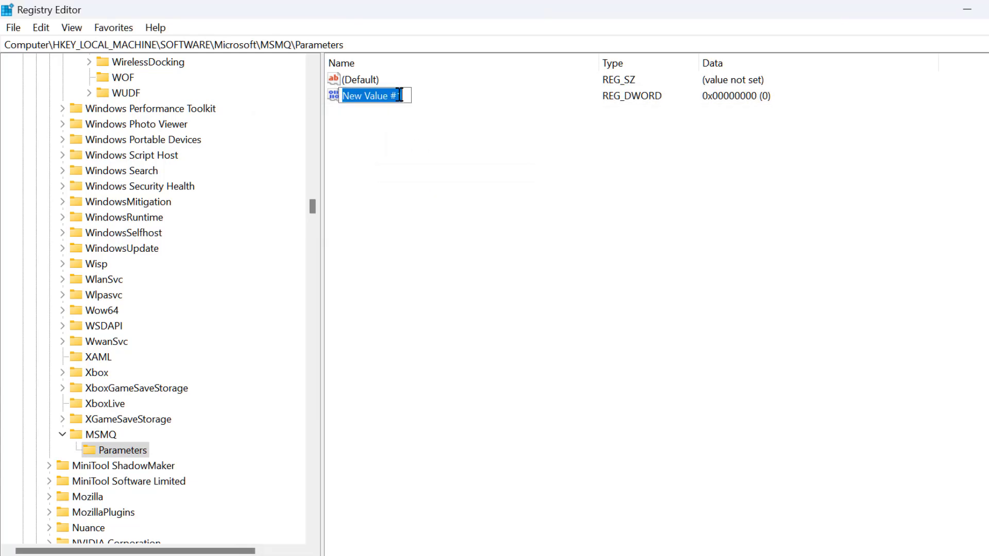
right_click(399, 95)
click(458, 171)
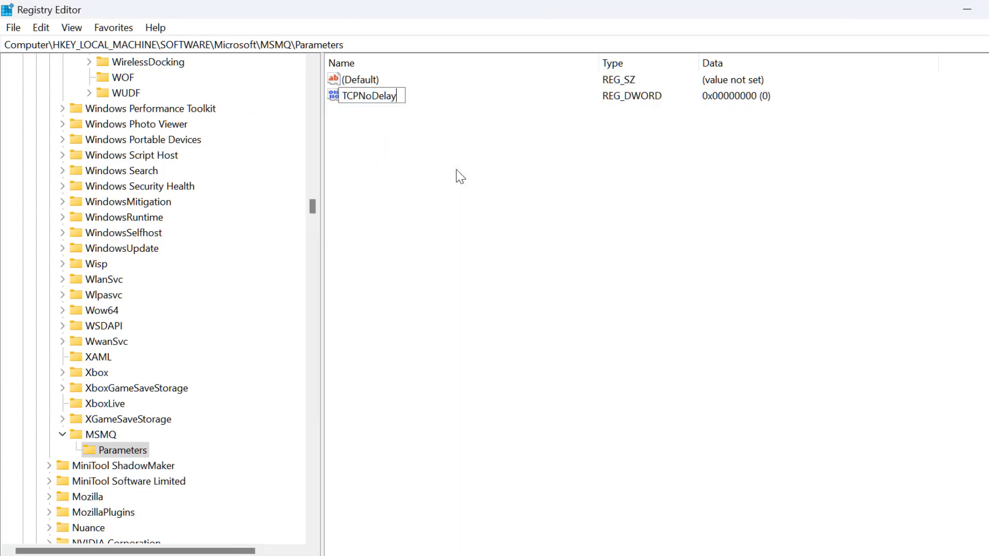
key(Return)
double_click(372, 97)
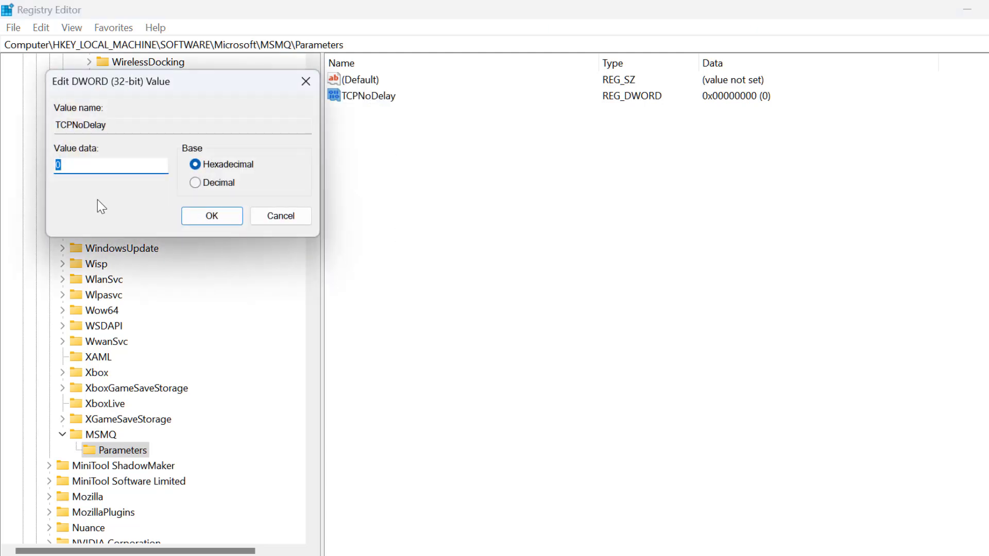
text(1)
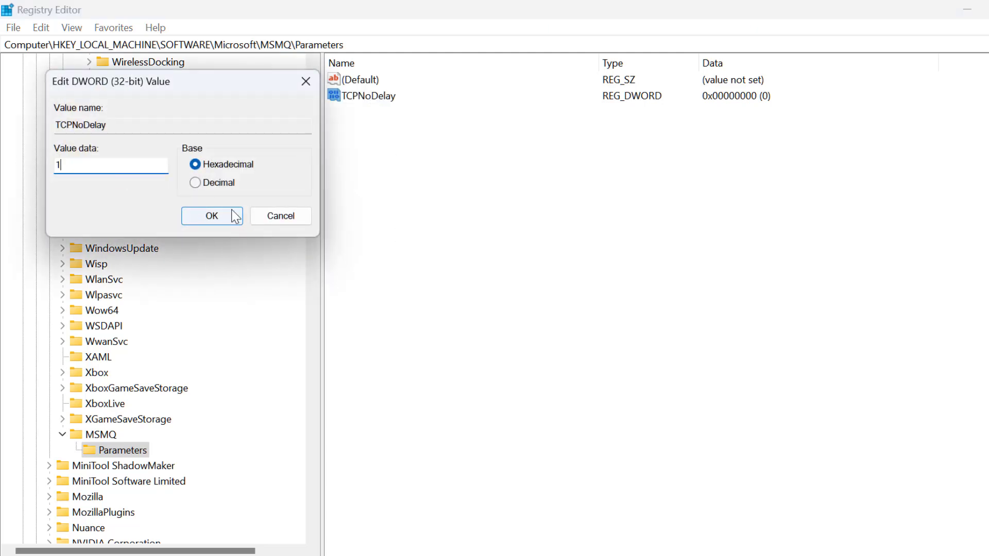
click(232, 215)
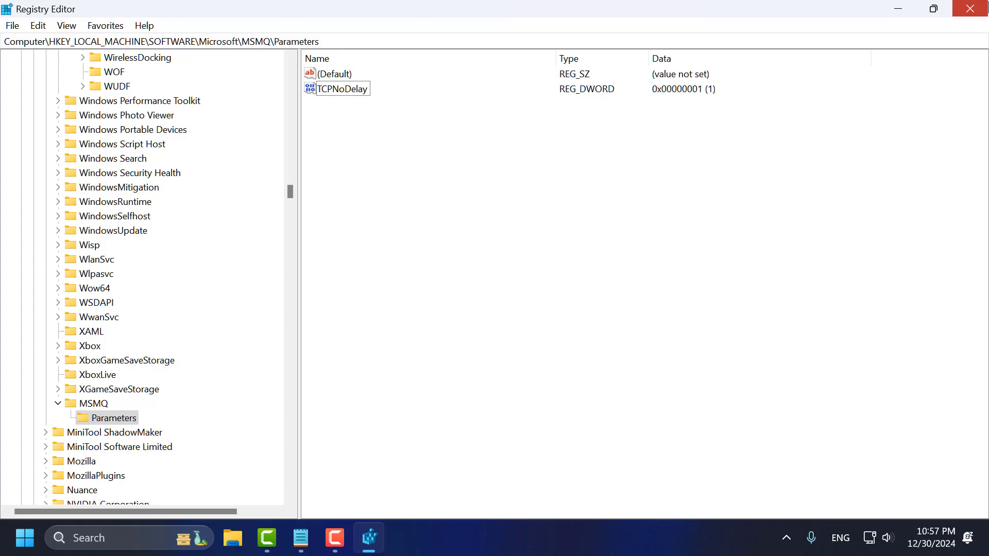
Close the Registry Editor window from its title bar, returning to the desktop.
click(980, 8)
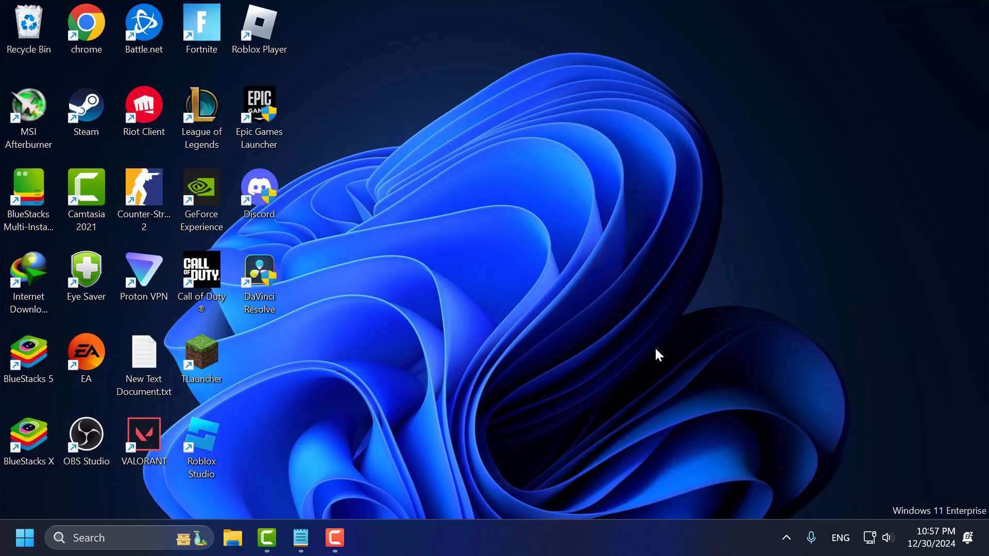